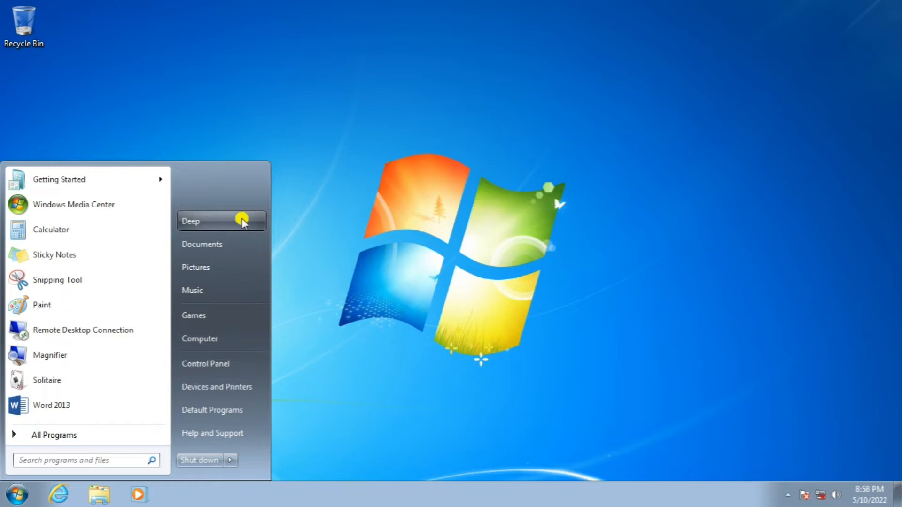
Show the user folder, Computer and Control Panel as icons on the desktop from the Start menu.
right_click(242, 220)
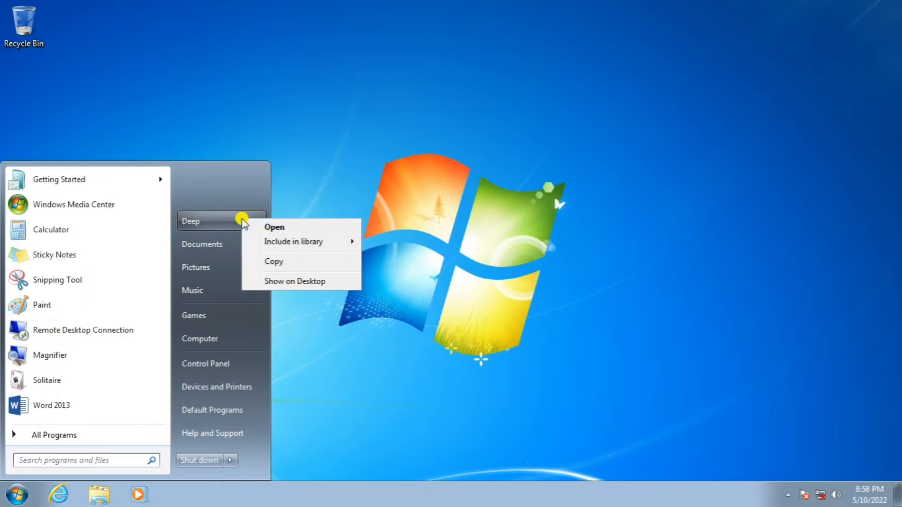
click(305, 282)
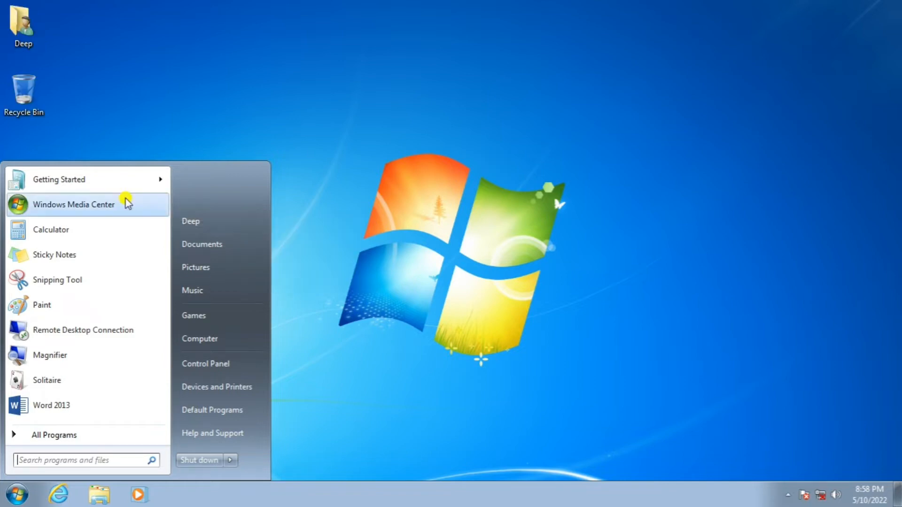
right_click(207, 338)
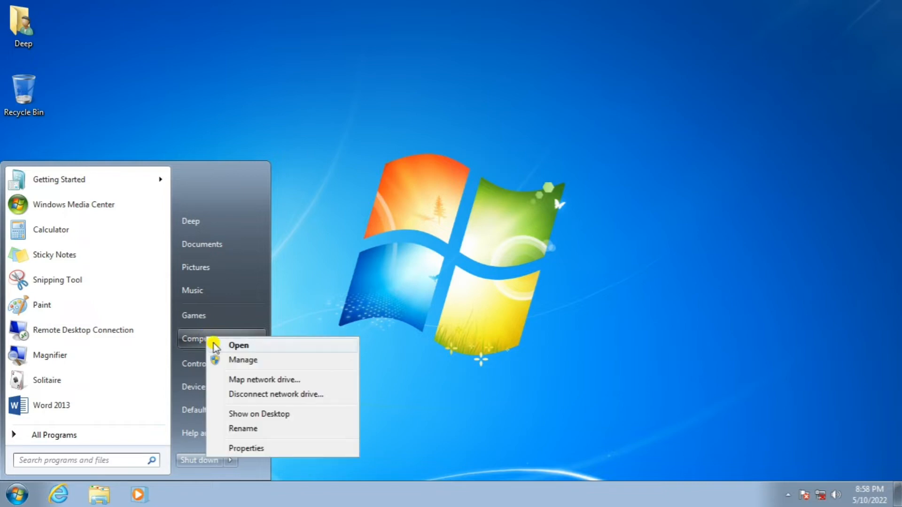
click(273, 414)
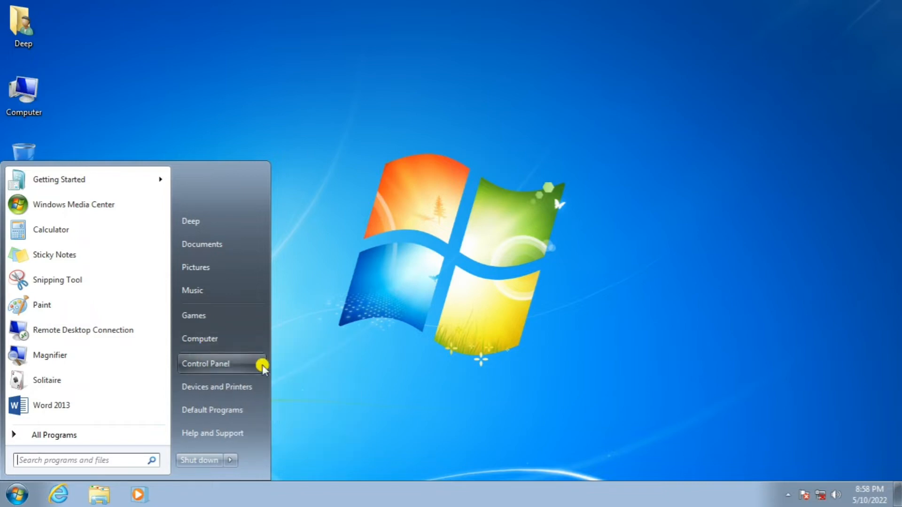
right_click(221, 369)
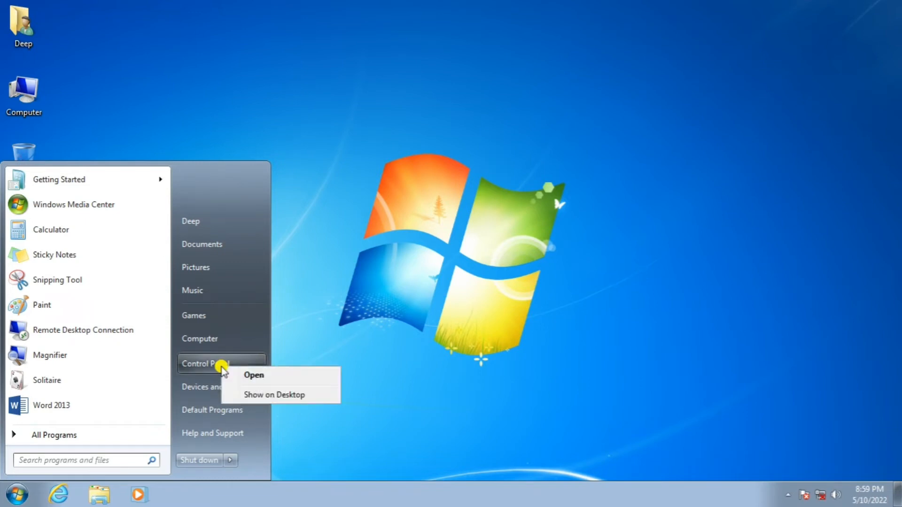
click(263, 397)
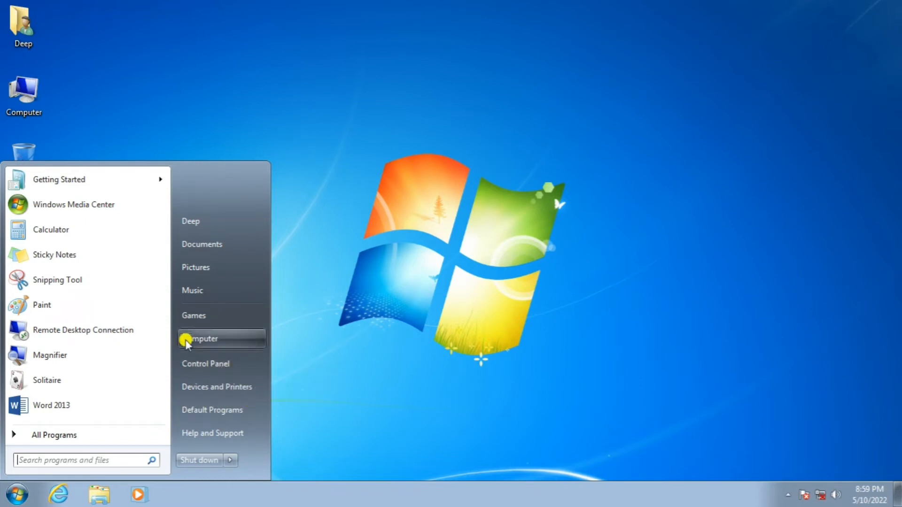
click(371, 298)
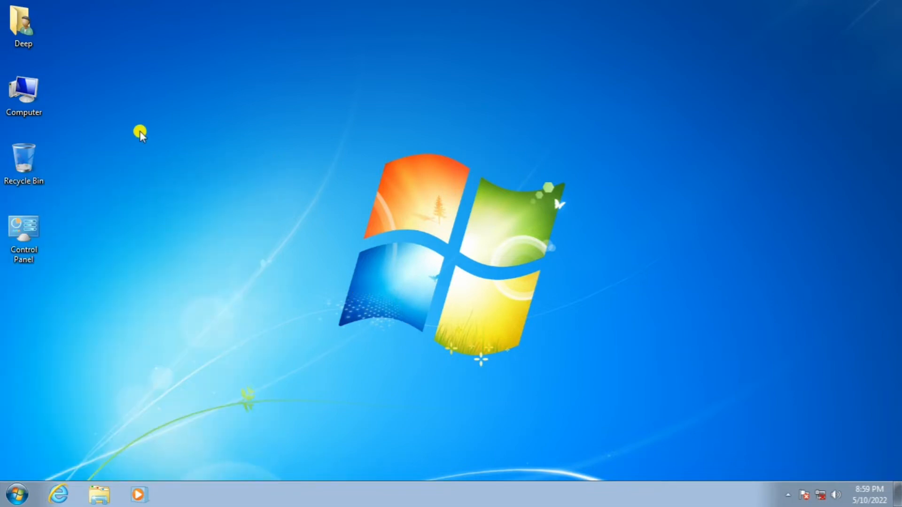
Delete the user folder, Computer and Control Panel icons from the desktop.
drag(80, 6, 27, 130)
key(Delete)
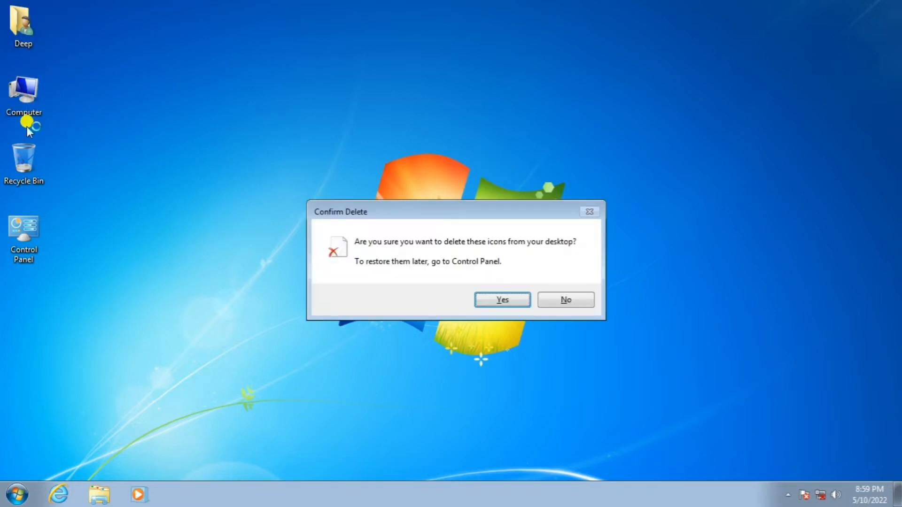
key(Return)
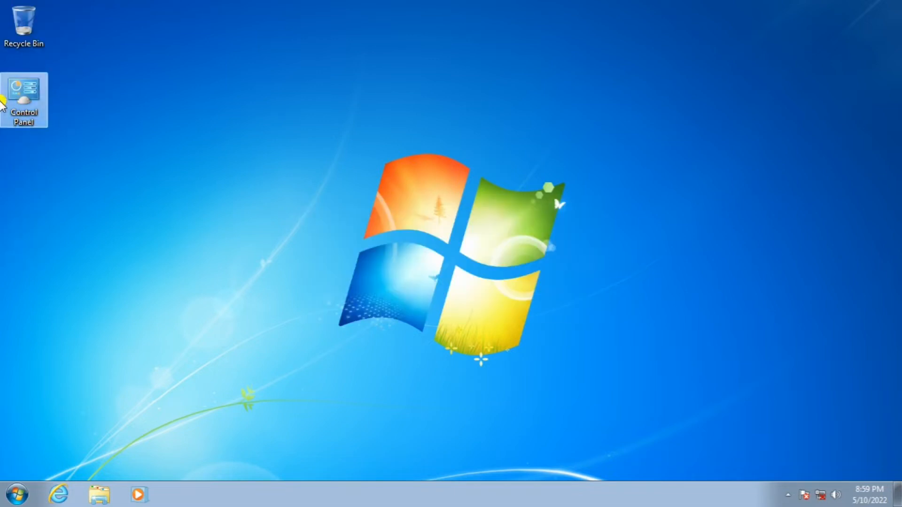
key(Delete)
key(Return)
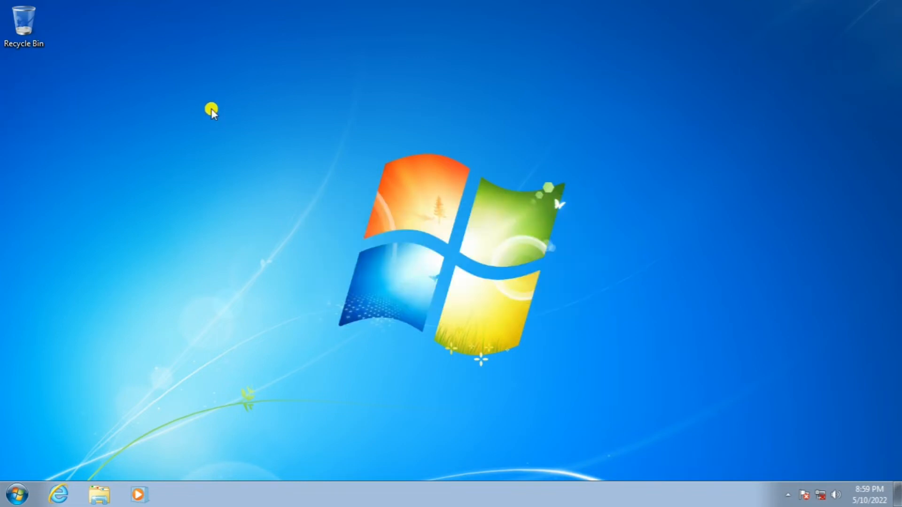
Enable the Computer, User's Files, Network and Control Panel desktop icons in the Desktop Icon Settings, apply them and close the Personalization window.
right_click(308, 100)
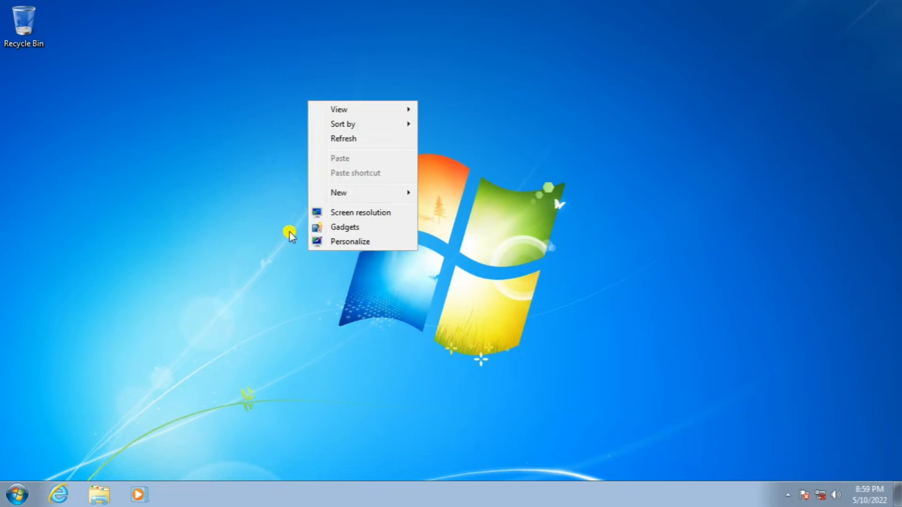
click(378, 241)
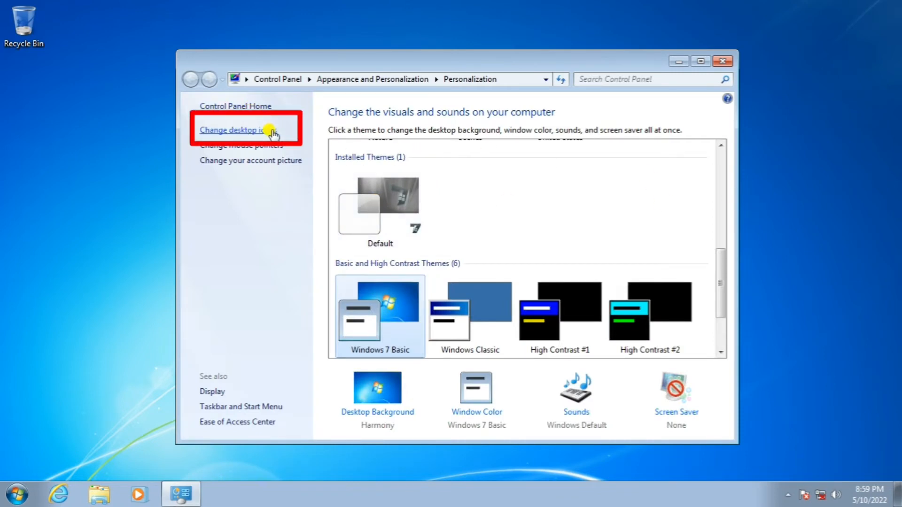
click(254, 131)
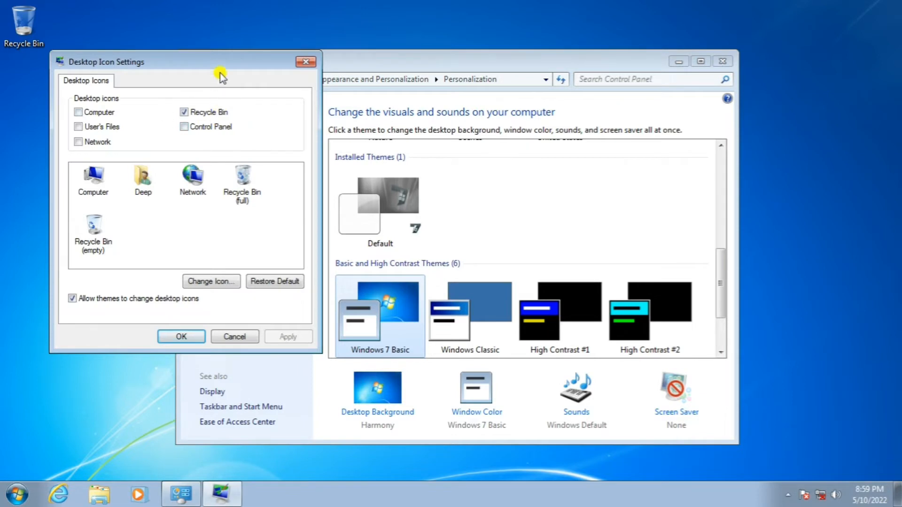
drag(220, 72, 298, 85)
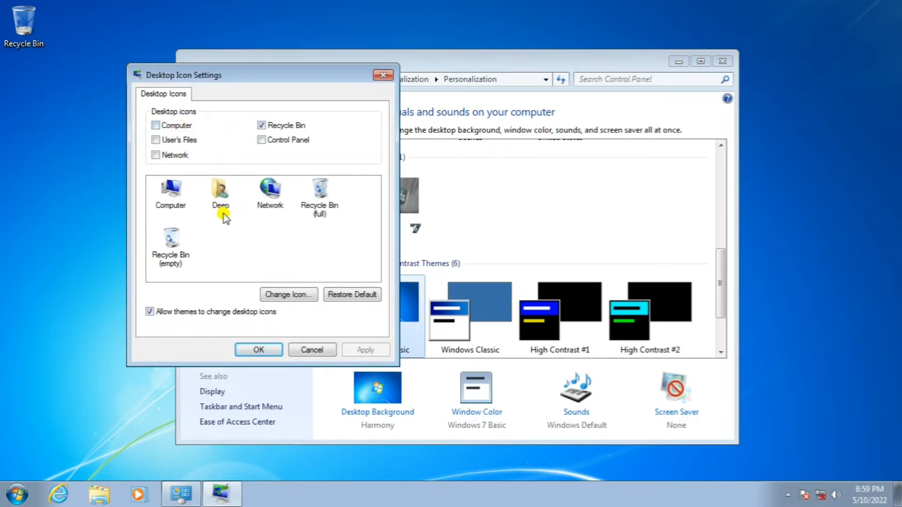
click(156, 125)
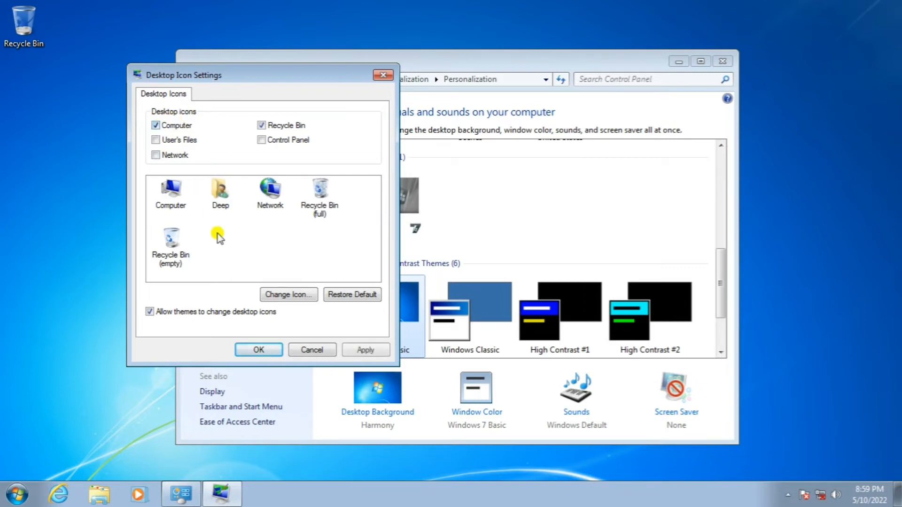
click(154, 140)
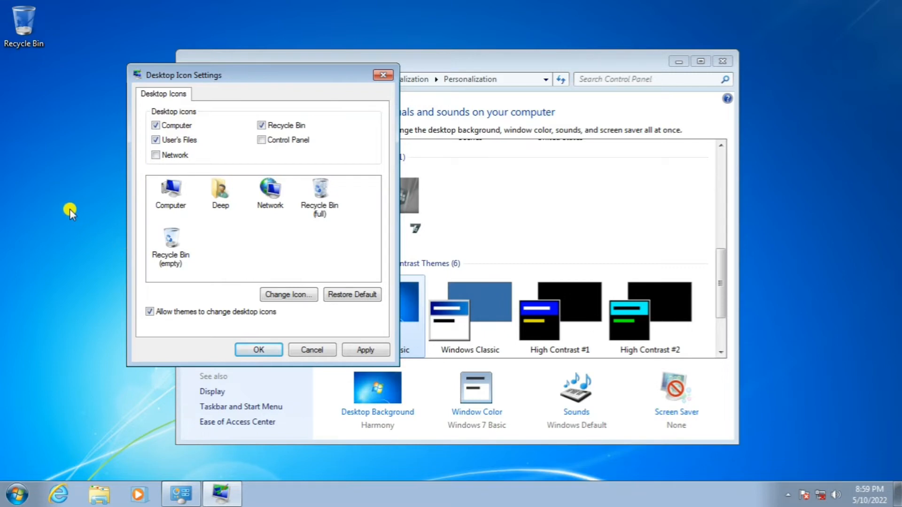
click(156, 155)
click(267, 139)
click(366, 351)
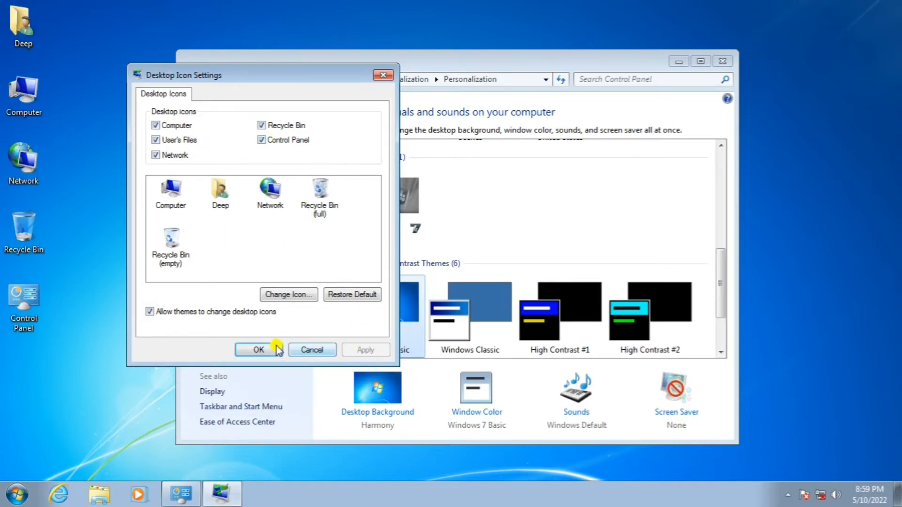
click(276, 349)
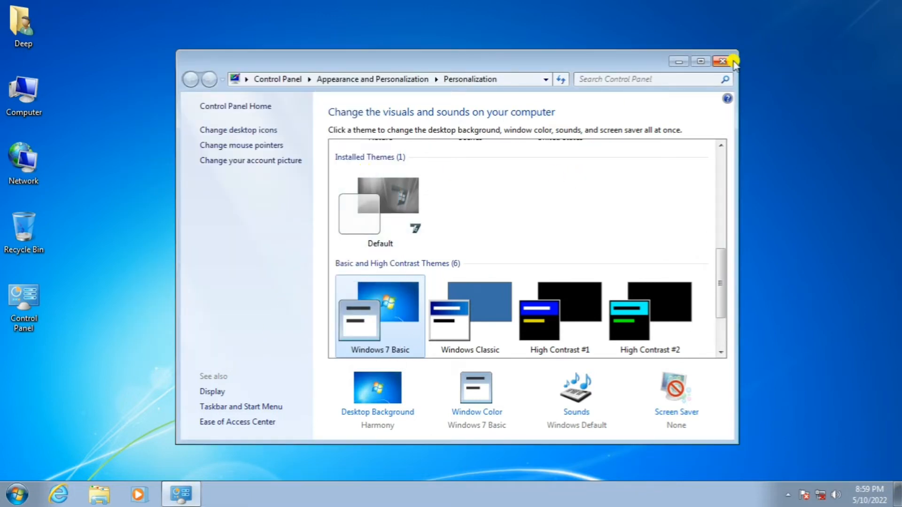
click(722, 61)
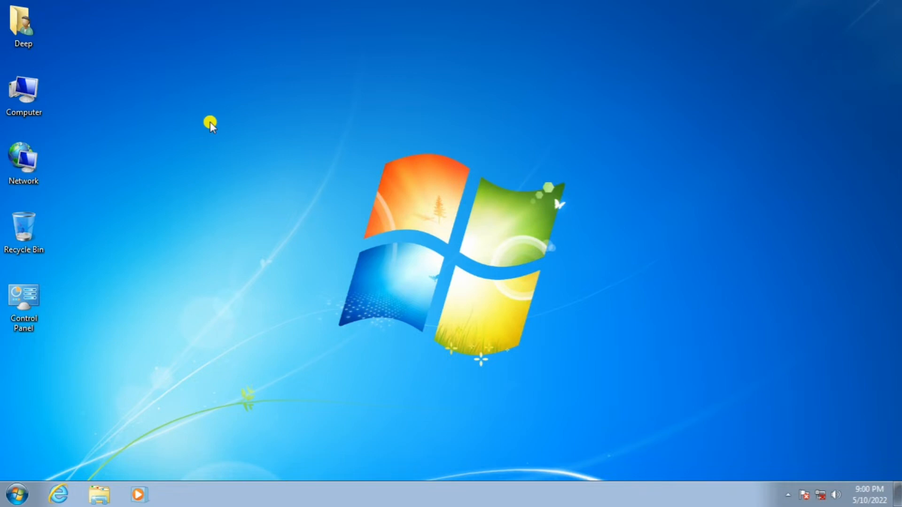
Toggle the visibility of all icons on the desktop with the Show desktop icons option.
right_click(286, 100)
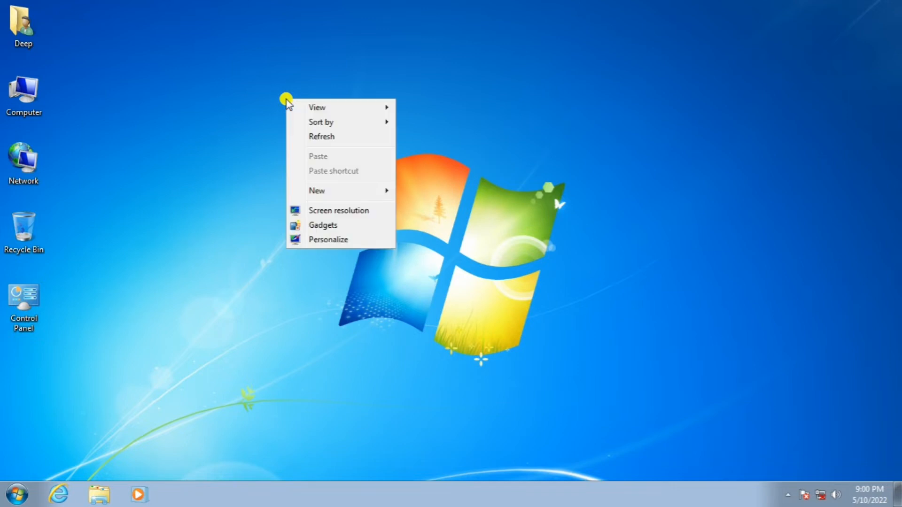
mouse_move(313, 111)
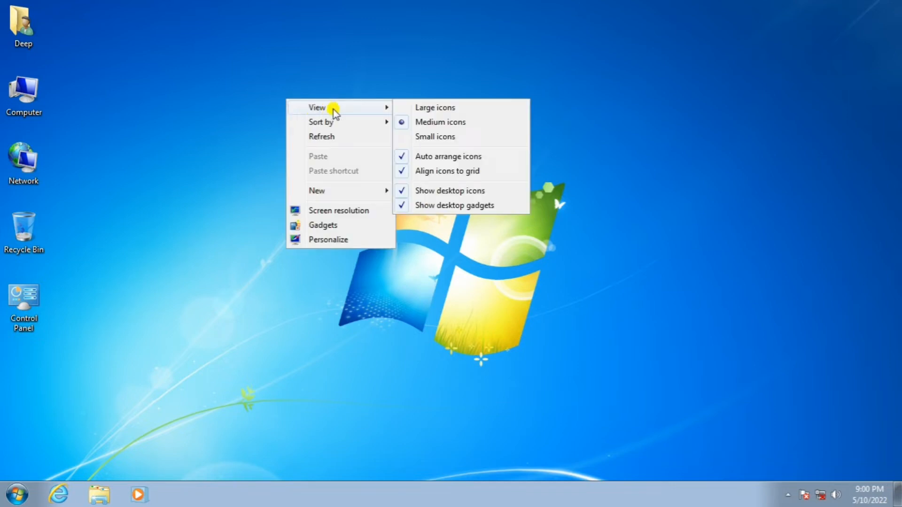
click(449, 193)
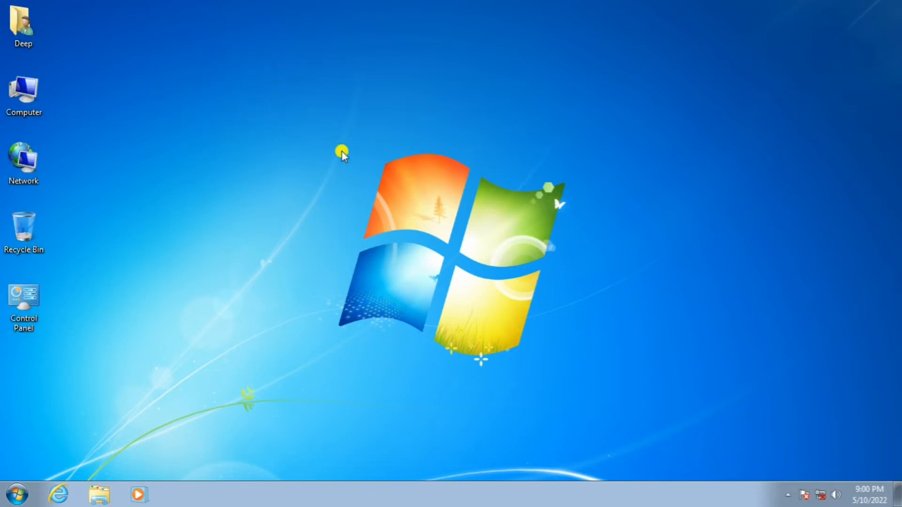
right_click(288, 112)
Turn off Auto arrange icons and move Computer to the desktop's upper middle and the user folder near its upper-right corner.
right_click(340, 109)
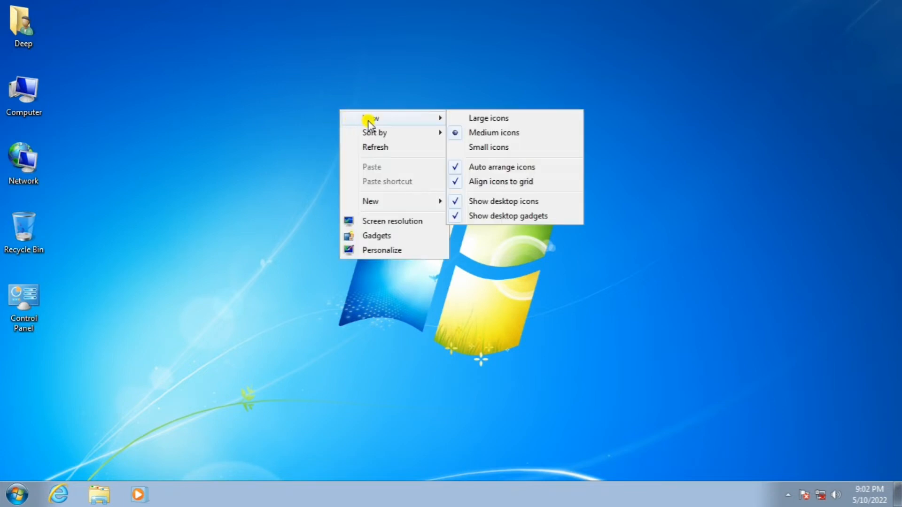
mouse_move(405, 120)
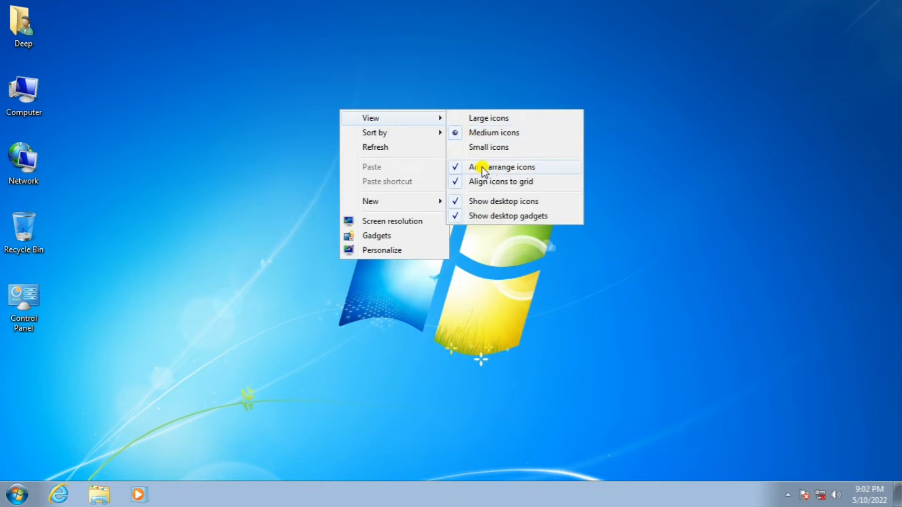
click(503, 169)
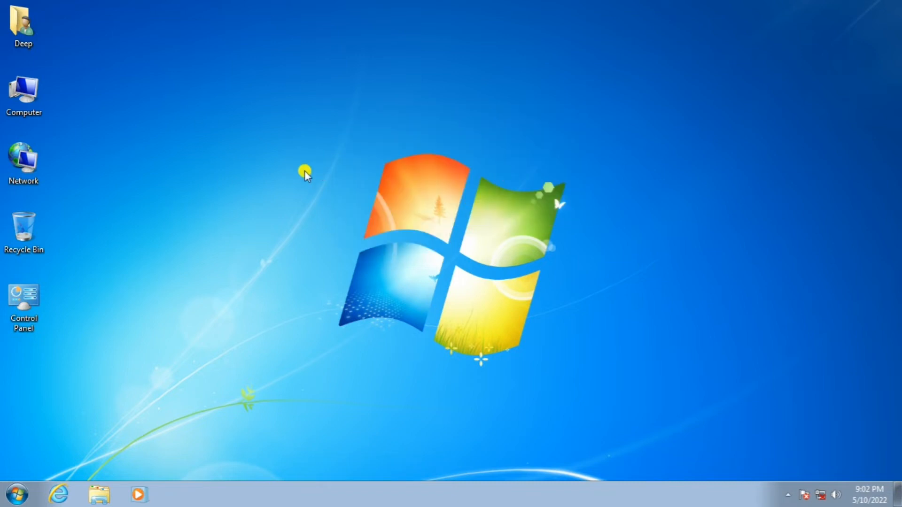
drag(28, 98, 497, 110)
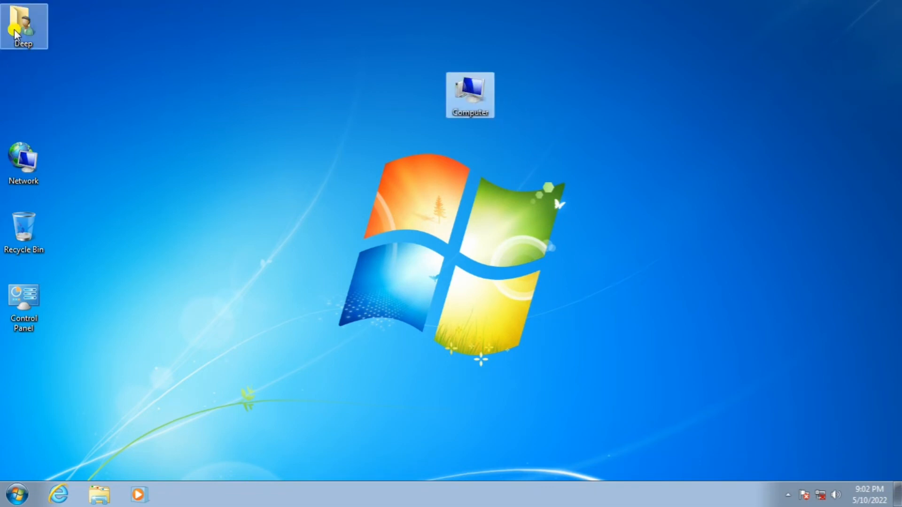
drag(21, 28, 791, 110)
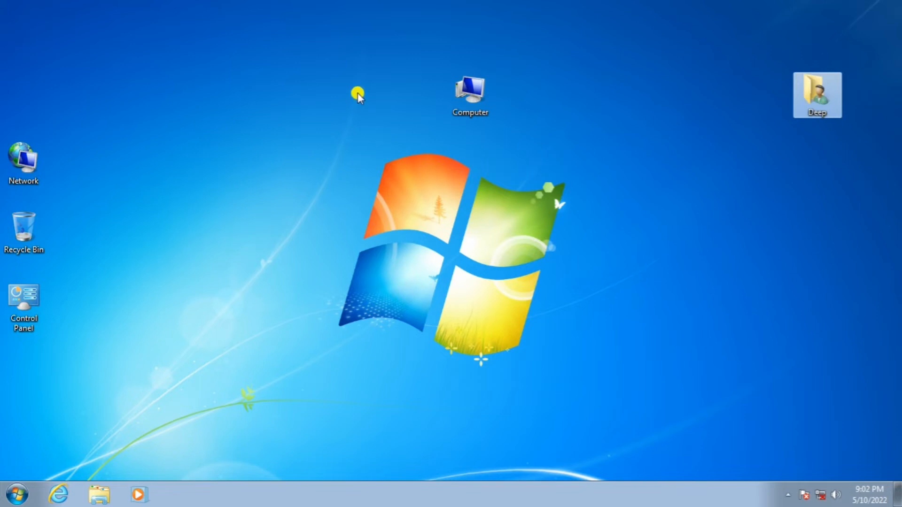
Turn Auto arrange icons back on for the desktop and check the icon view options.
right_click(329, 91)
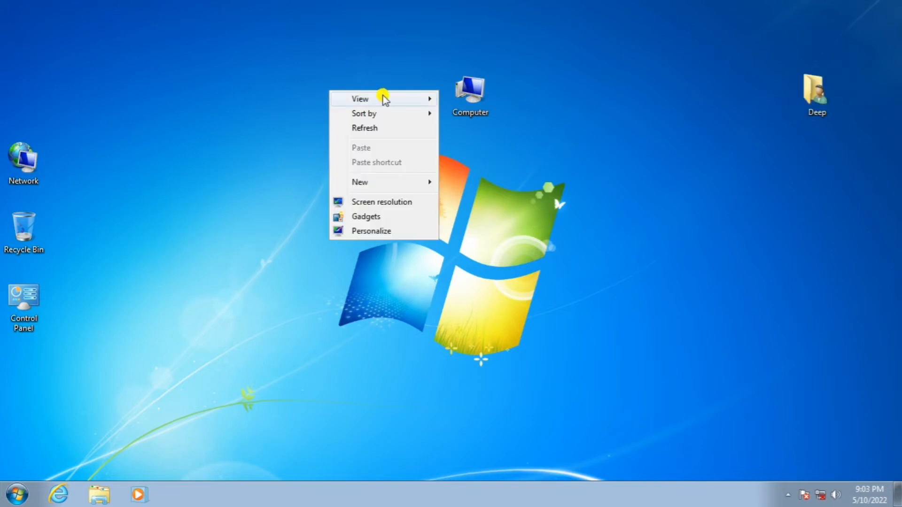
mouse_move(383, 97)
click(471, 149)
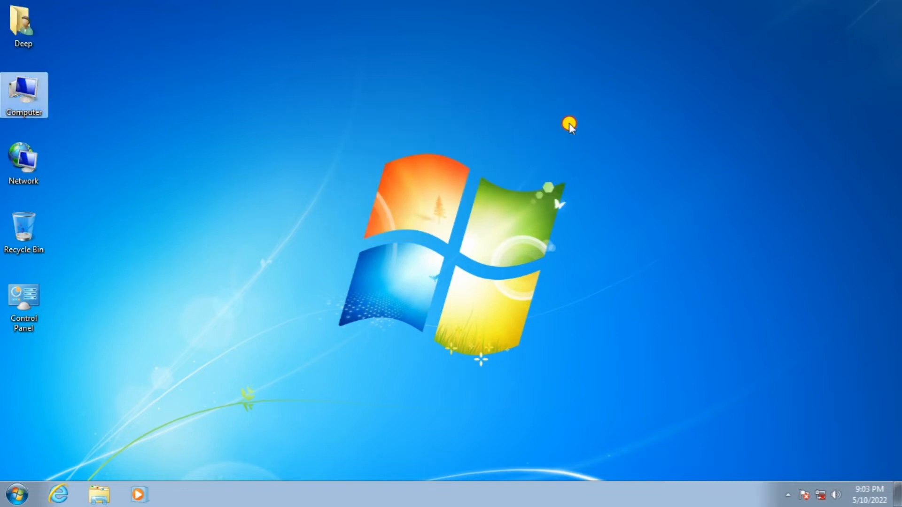
right_click(336, 109)
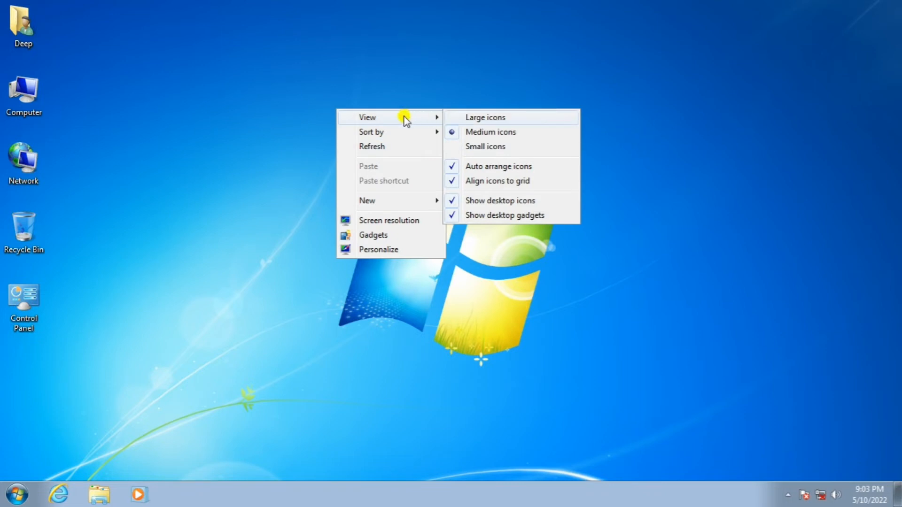
click(211, 84)
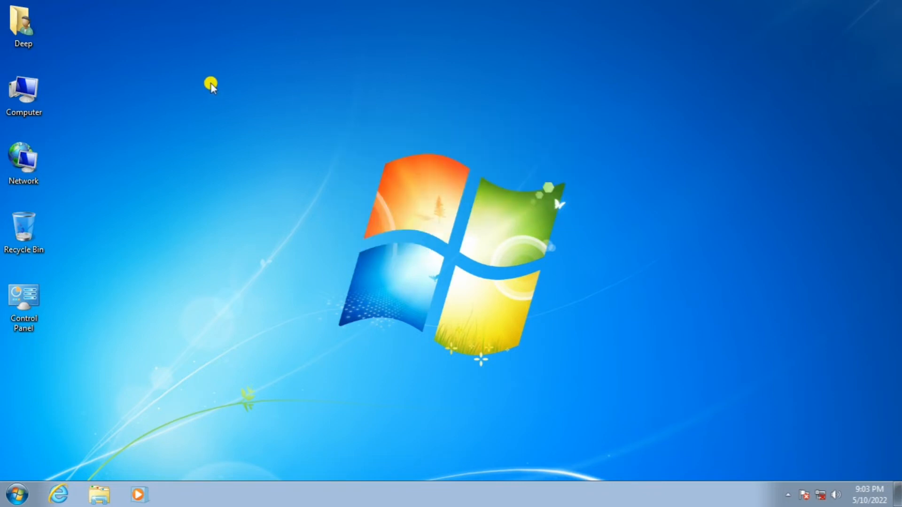
Sort the desktop icons by name.
right_click(334, 91)
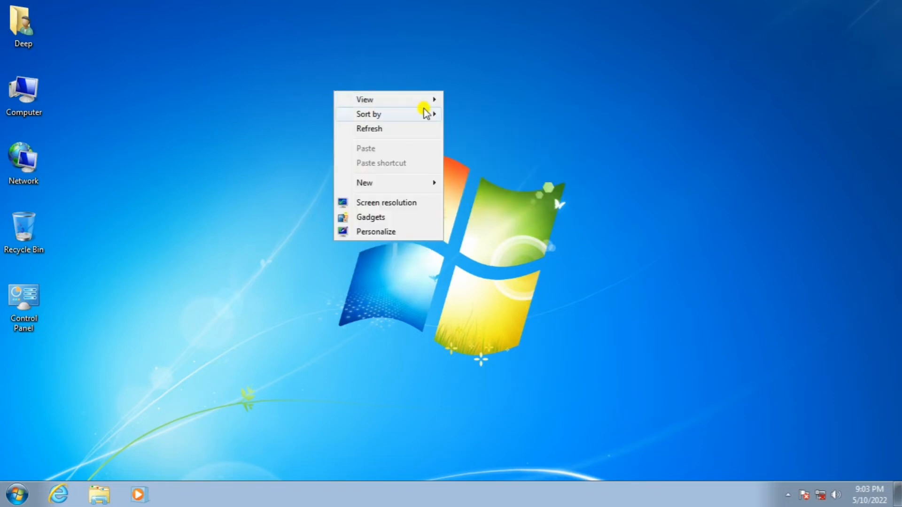
mouse_move(426, 115)
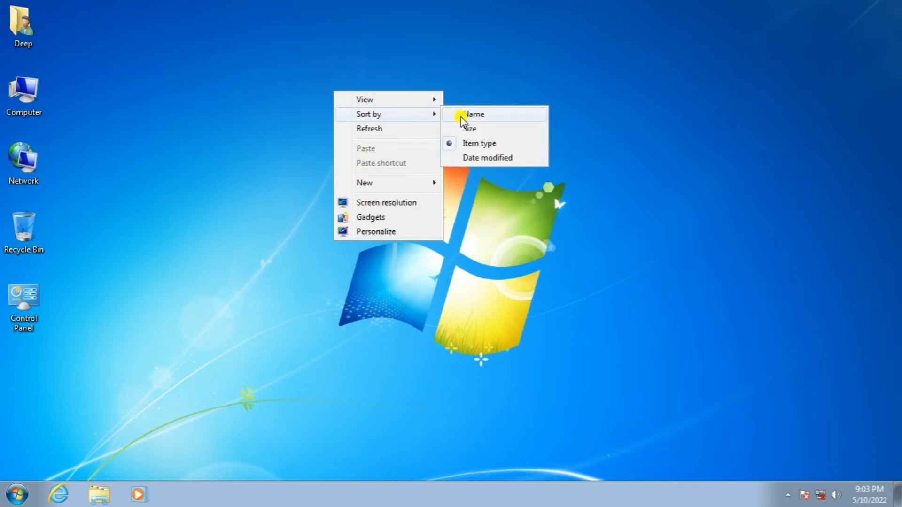
click(476, 115)
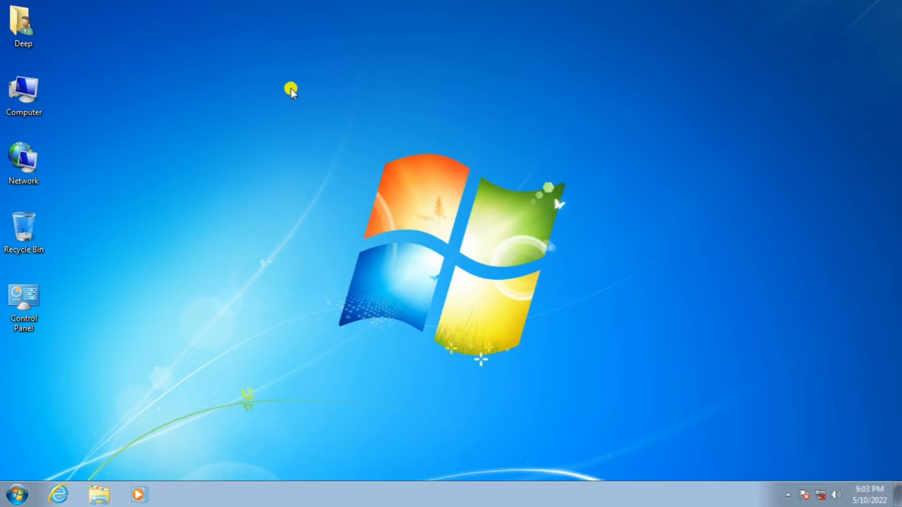
Sort the desktop icons by size and after that by item type.
right_click(338, 107)
mouse_move(378, 132)
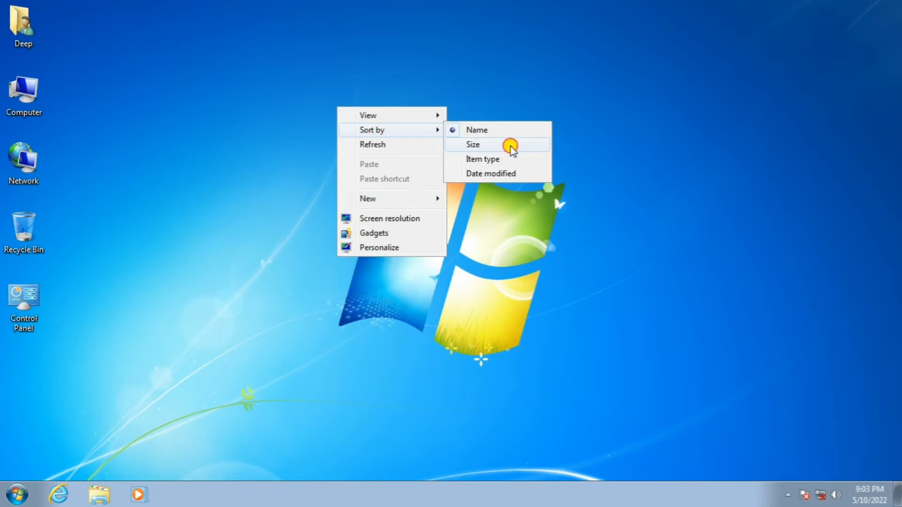
click(509, 143)
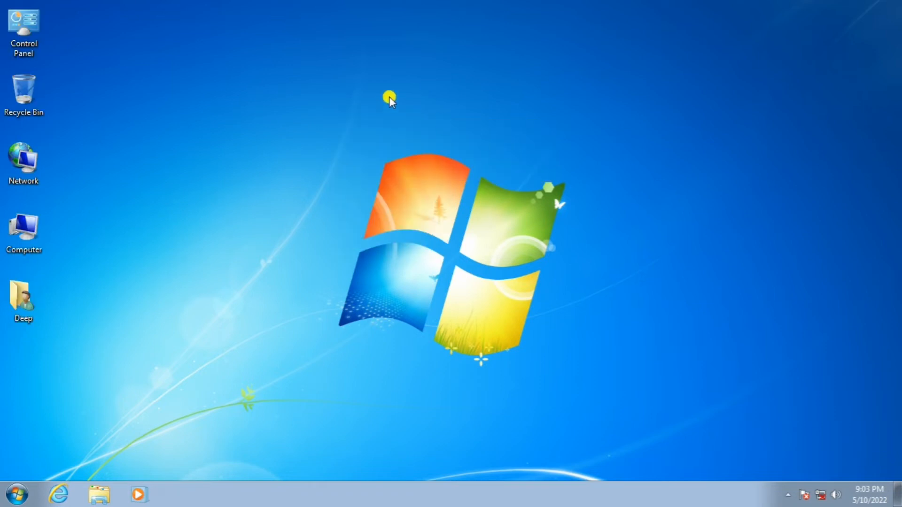
right_click(374, 123)
mouse_move(419, 150)
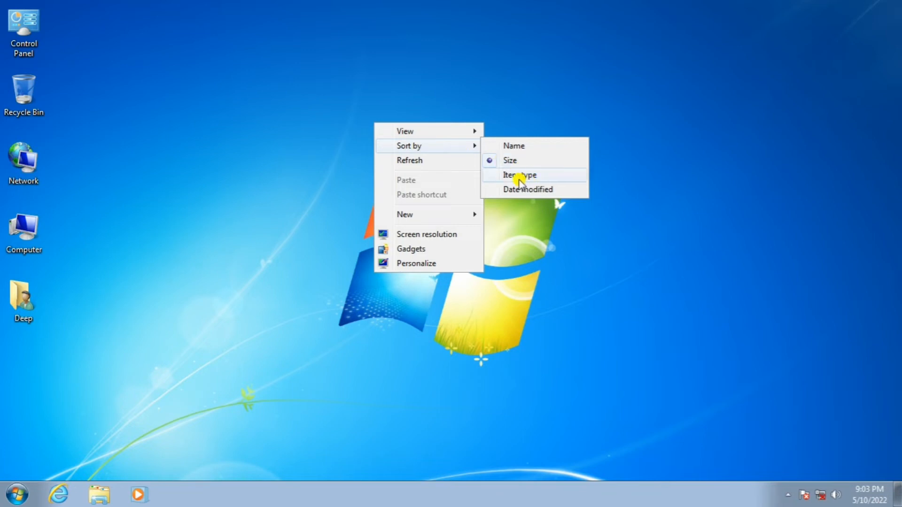
click(523, 179)
Sort the desktop icons by date modified.
right_click(403, 138)
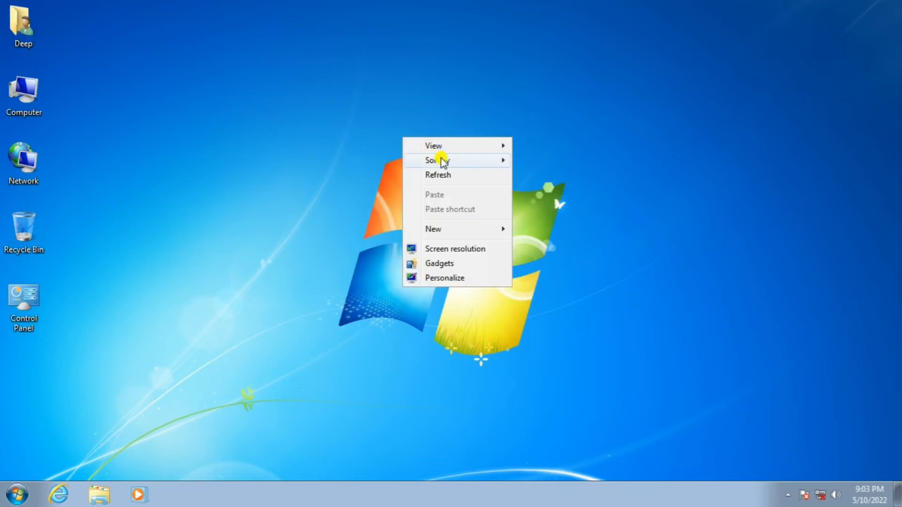
mouse_move(447, 162)
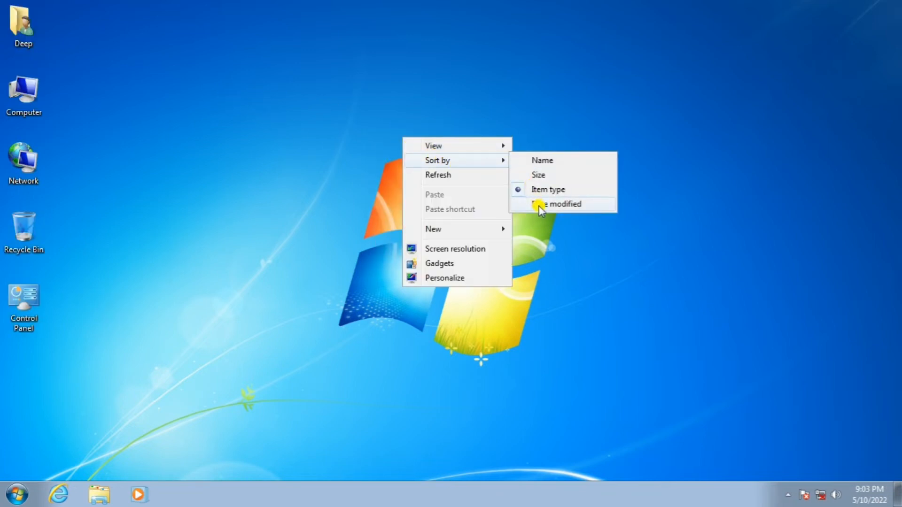
click(539, 205)
Return the desktop icons to sorting by name.
right_click(307, 85)
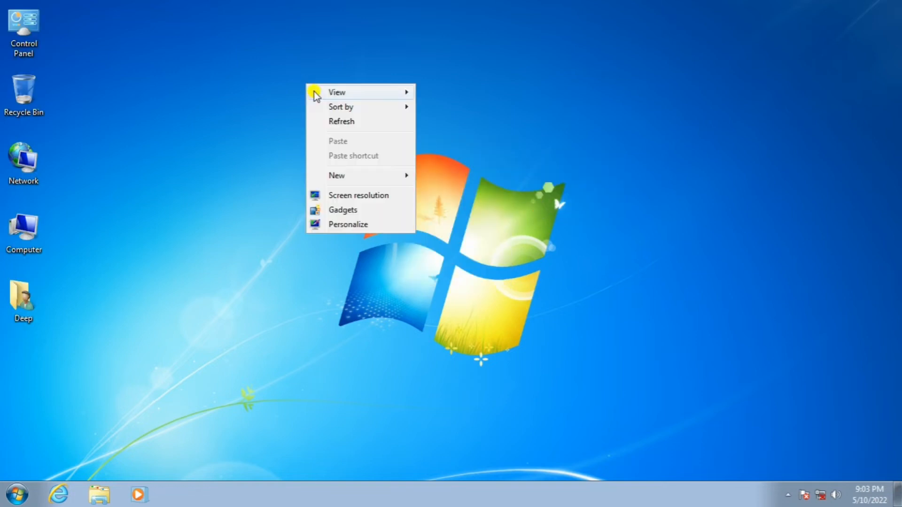
mouse_move(391, 109)
click(430, 109)
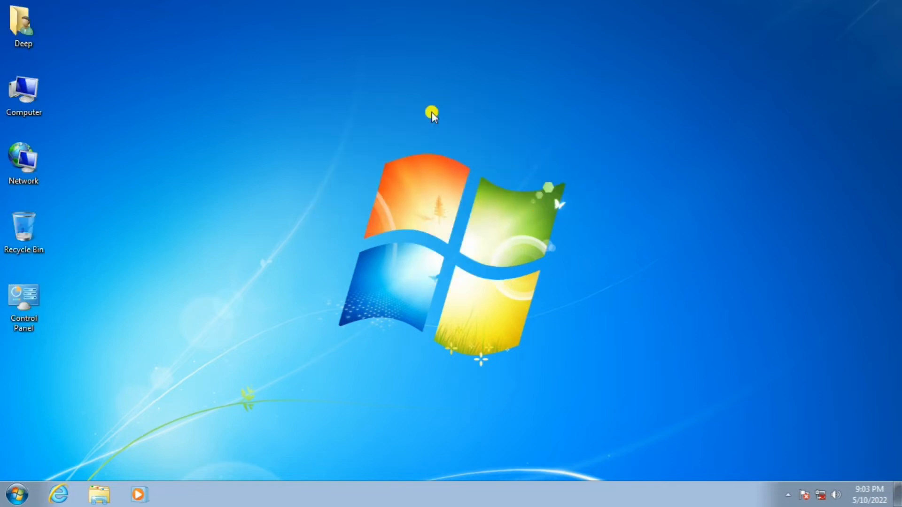
right_click(414, 112)
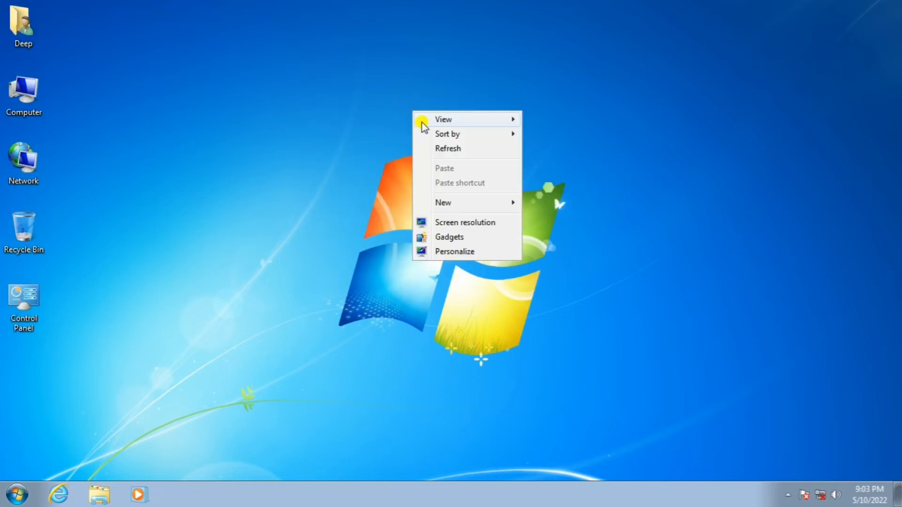
click(283, 101)
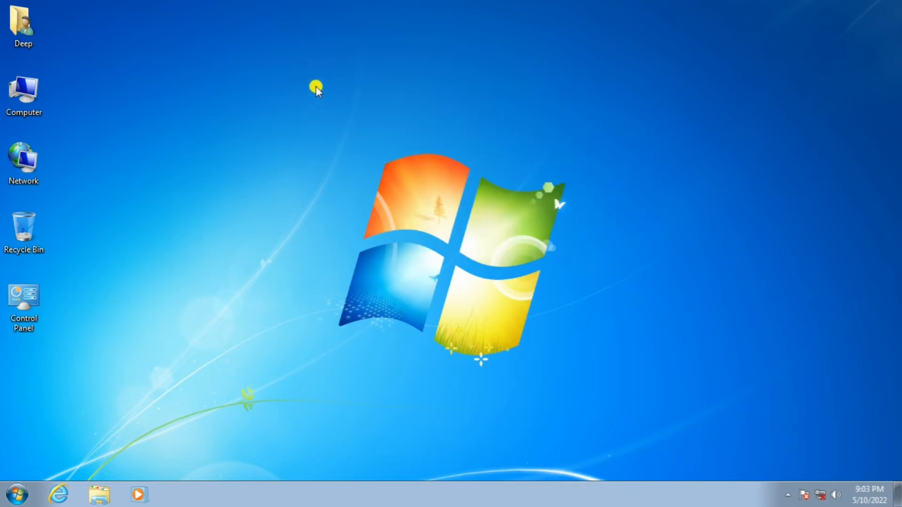
right_click(337, 98)
right_click(194, 45)
Create a new folder on the desktop and name it with the person's first name.
right_click(426, 91)
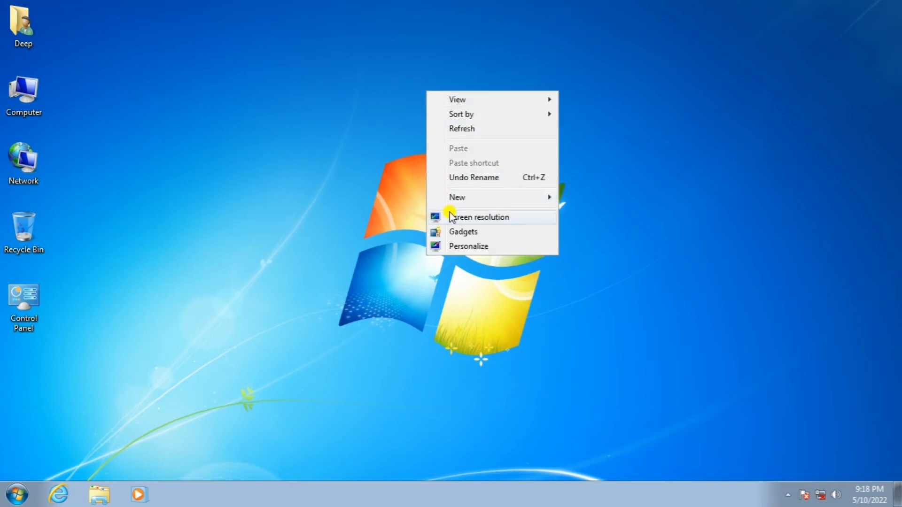
mouse_move(468, 197)
click(601, 201)
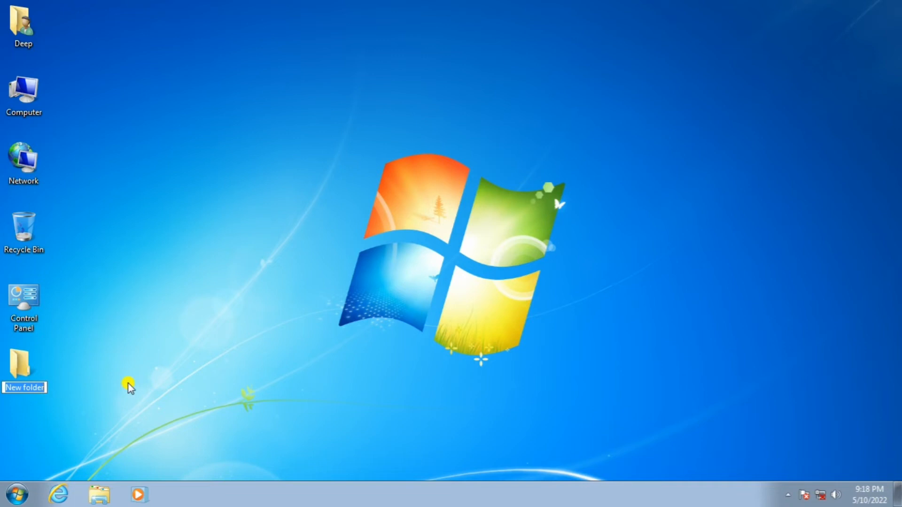
text(sudi)
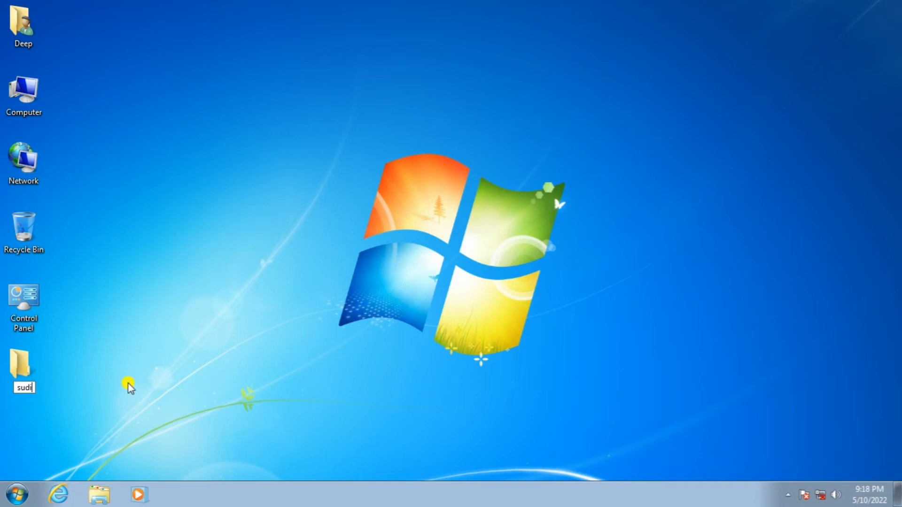
text(p)
key(Return)
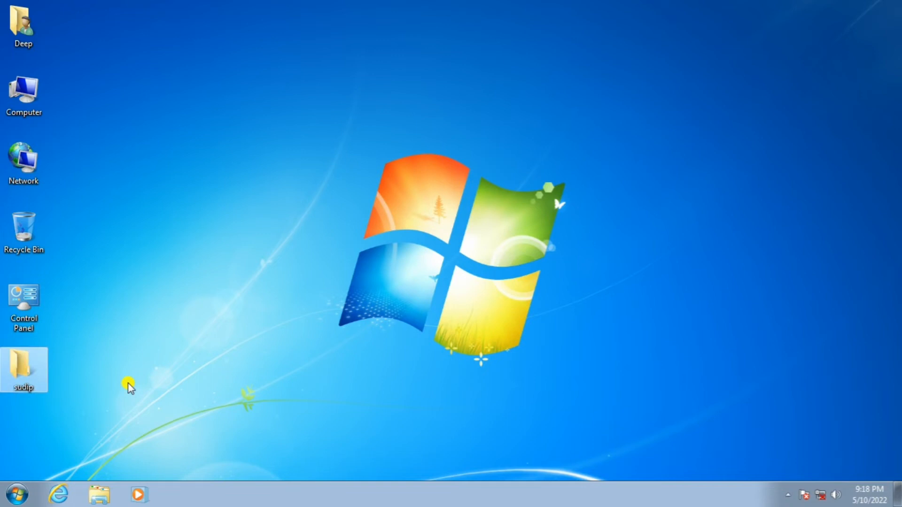
click(81, 389)
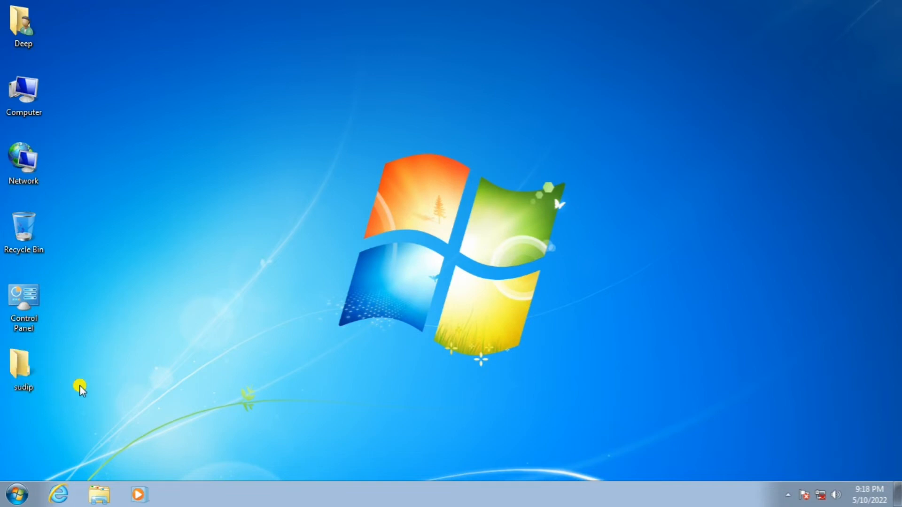
Copy the image IMG-20210809-WA0007 from the Movie & Songs (D:) drive into the new desktop folder.
double_click(34, 95)
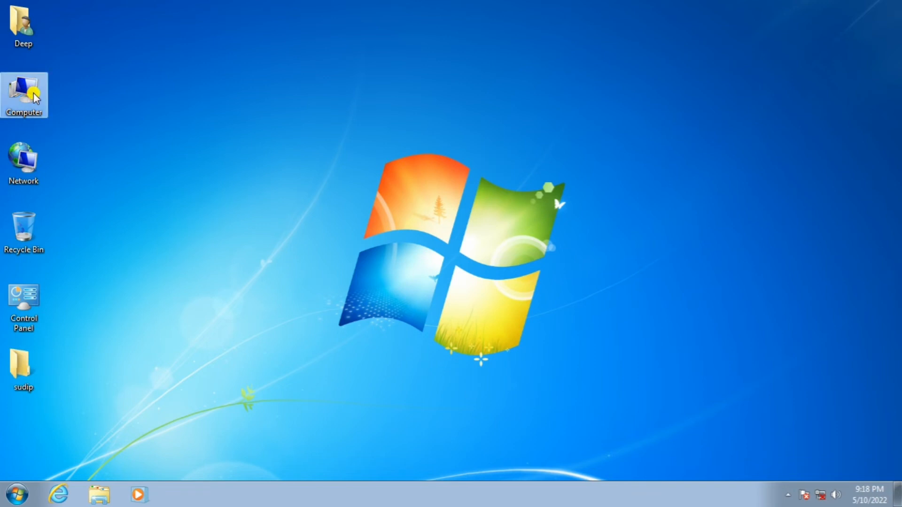
double_click(391, 102)
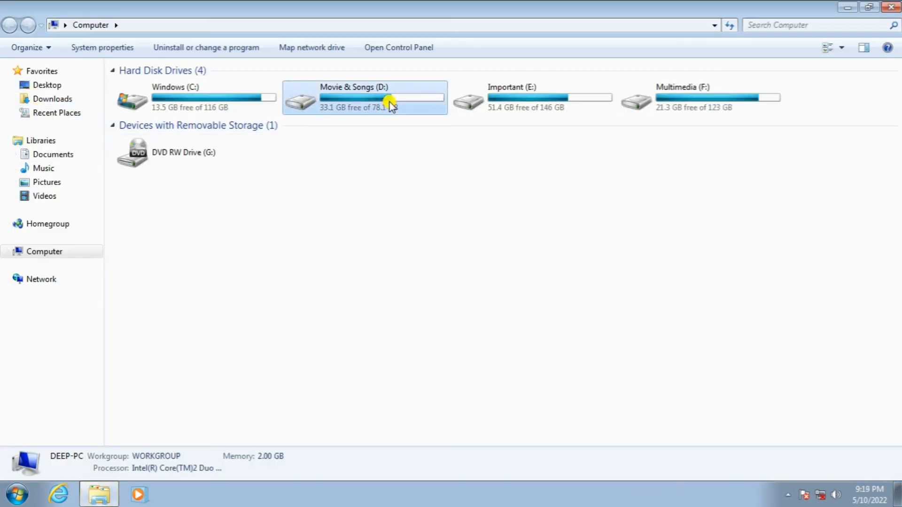
click(237, 215)
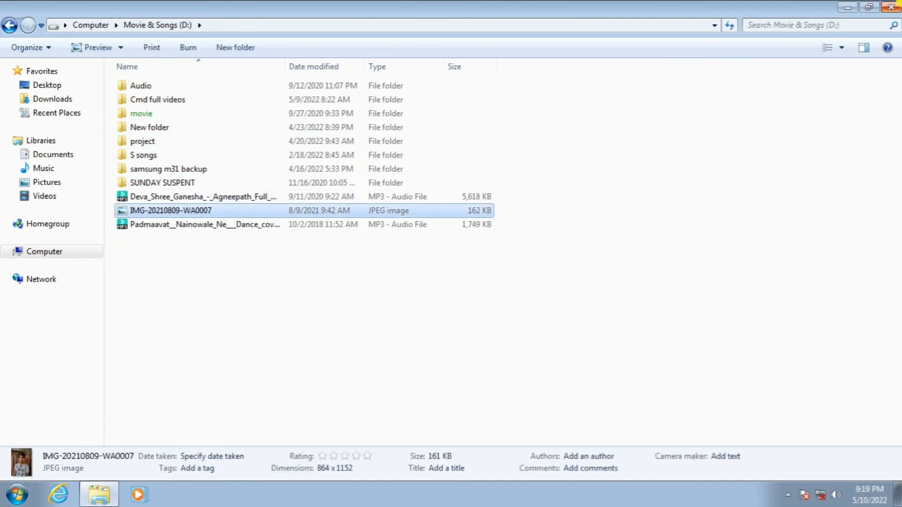
click(893, 5)
double_click(21, 376)
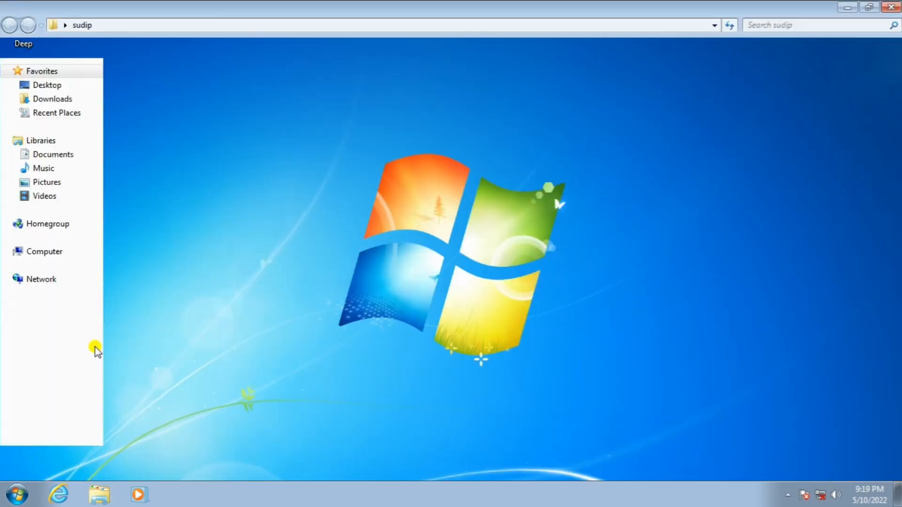
key(ctrl+v)
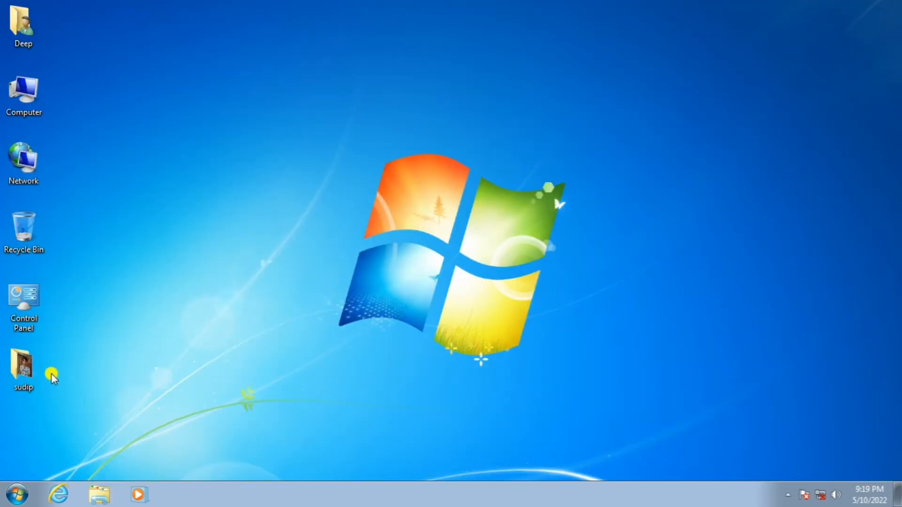
Change the new desktop folder's icon to the green tree from SHELL32.dll and apply it.
right_click(24, 374)
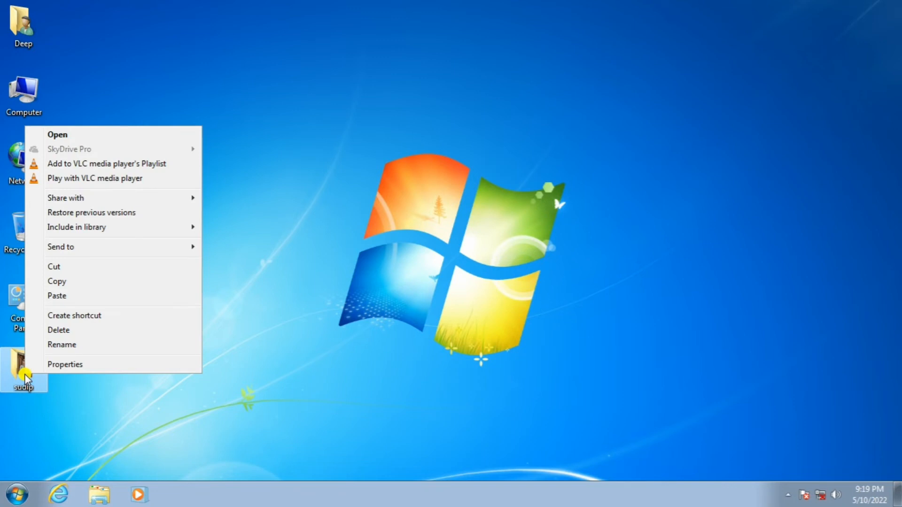
click(113, 362)
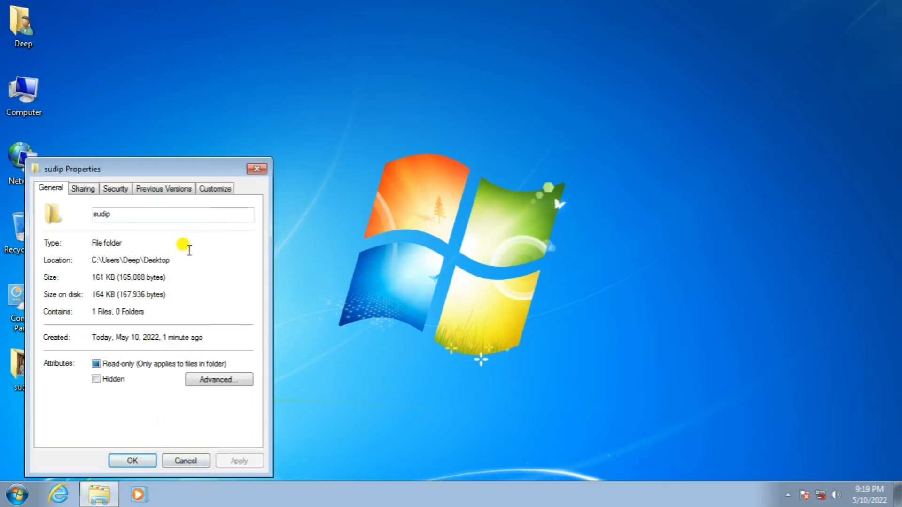
click(221, 194)
drag(150, 165, 353, 57)
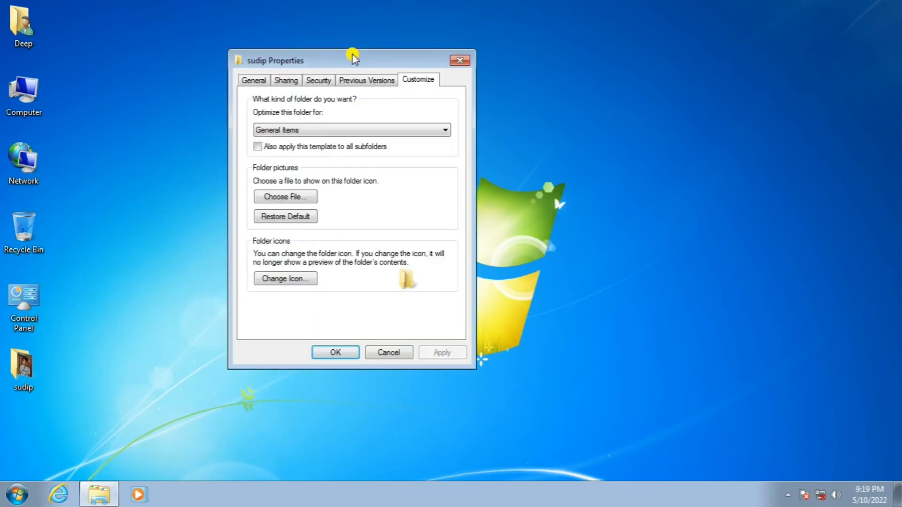
click(274, 281)
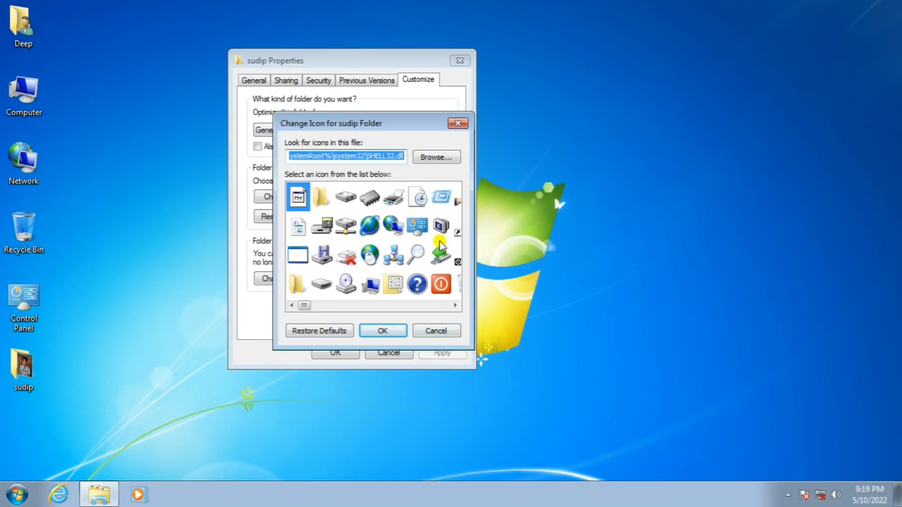
mouse_move(304, 306)
mouse_down()
mouse_move(394, 307)
mouse_move(302, 306)
mouse_move(321, 306)
mouse_up()
click(346, 226)
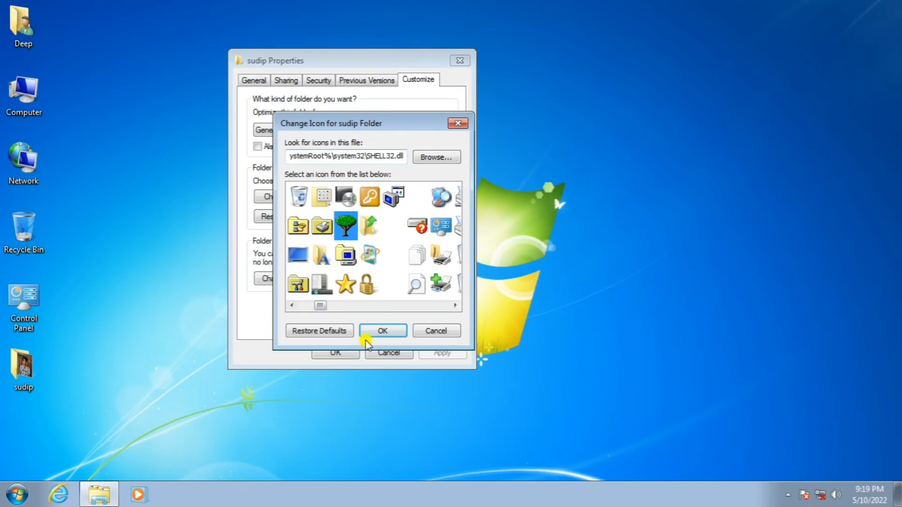
click(383, 332)
click(442, 351)
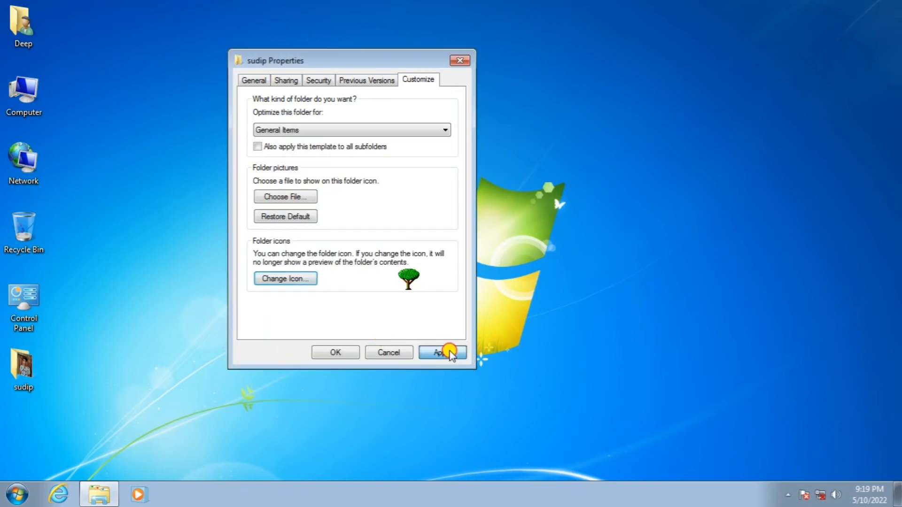
click(321, 352)
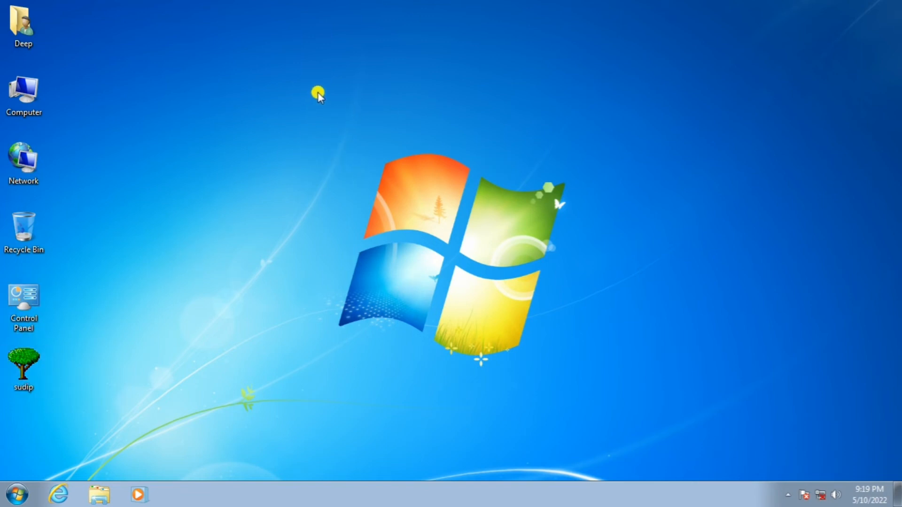
Create a desktop shortcut to the Favorites folder inside the user's folder, keeping the suggested name.
right_click(334, 90)
mouse_move(386, 204)
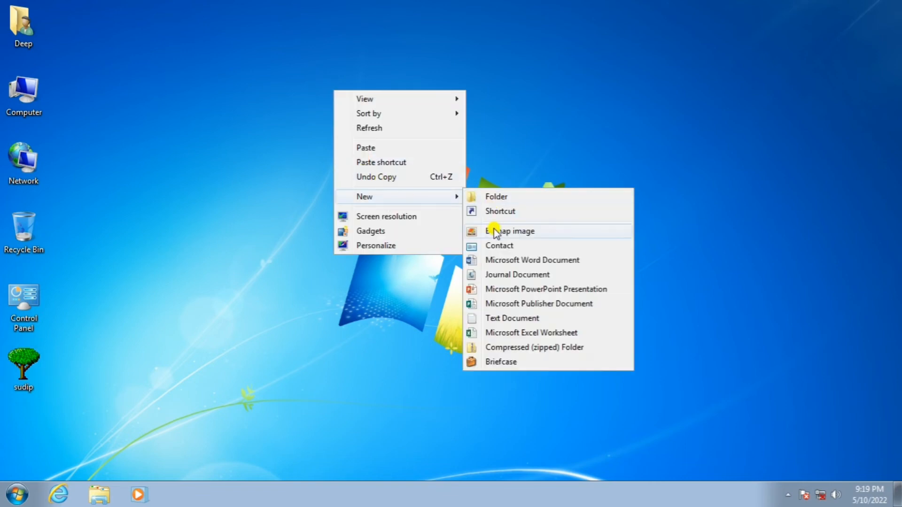
click(493, 210)
click(585, 238)
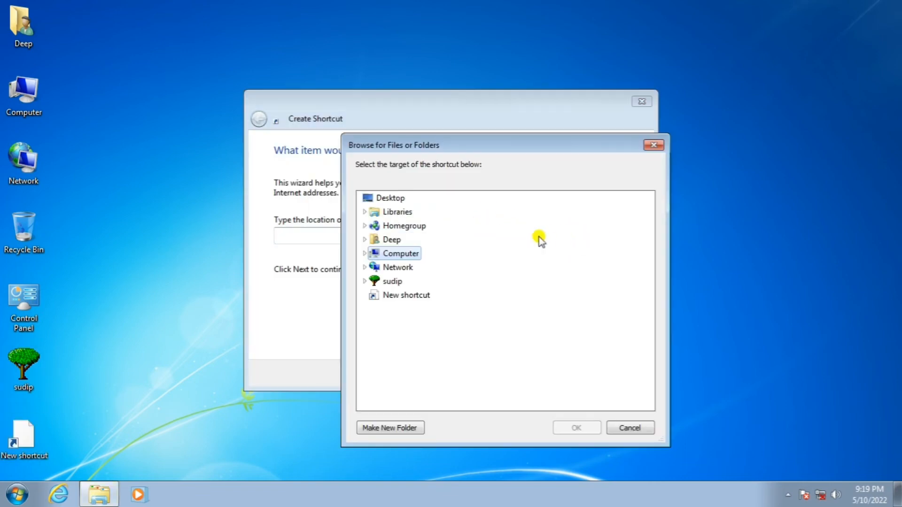
click(388, 239)
click(402, 295)
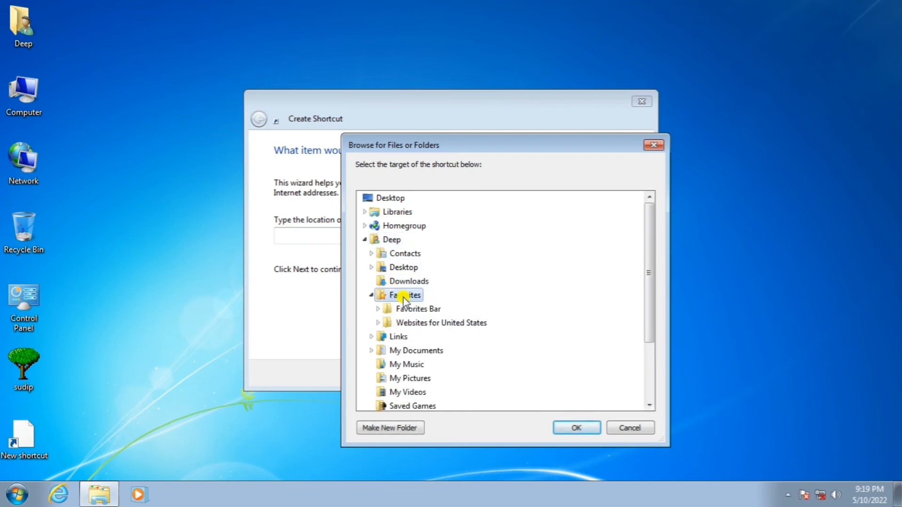
click(575, 427)
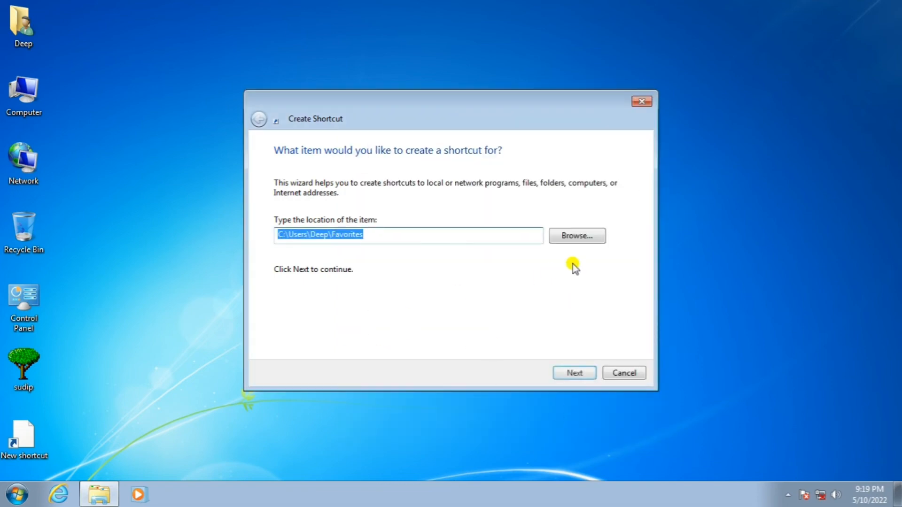
click(582, 374)
click(575, 373)
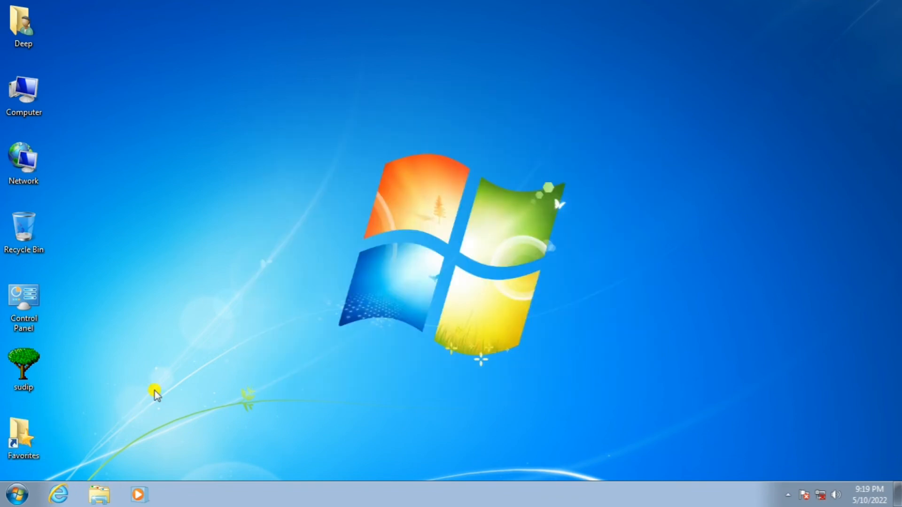
Create a new text document on the desktop, name it text, then open and close it.
right_click(236, 135)
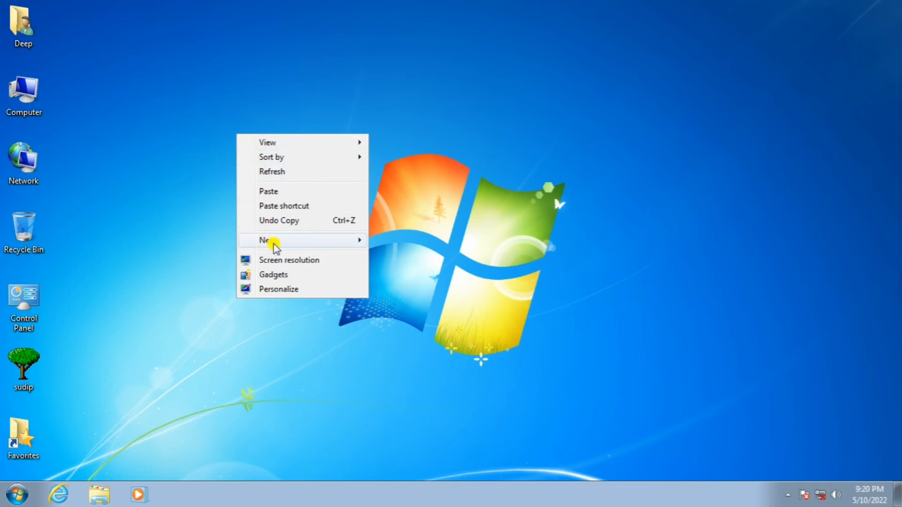
mouse_move(274, 244)
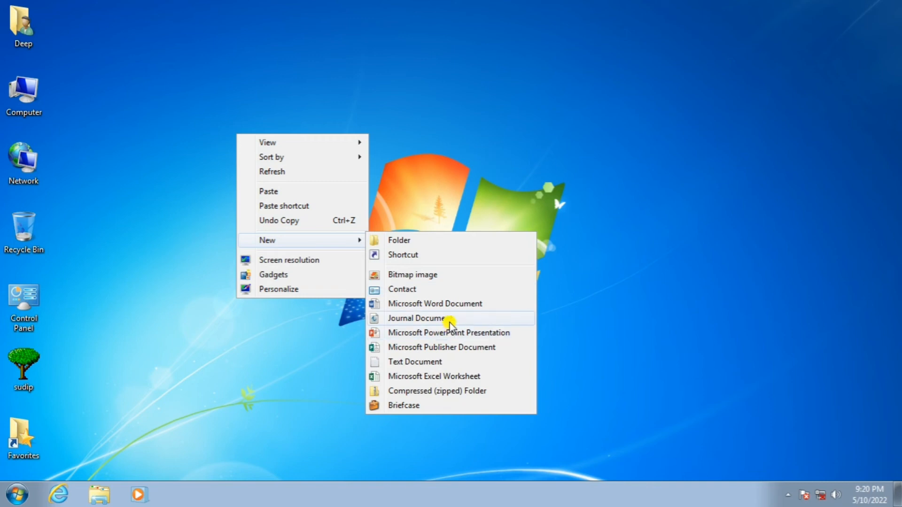
click(396, 364)
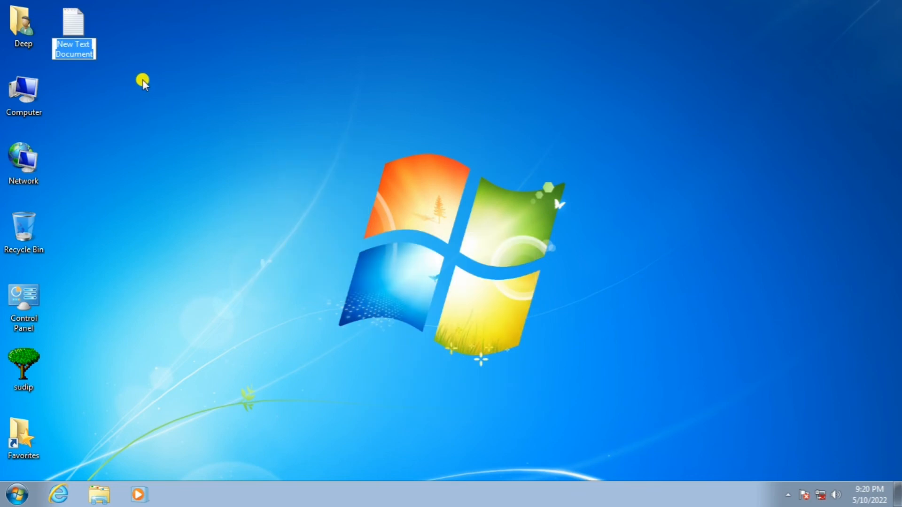
text(text)
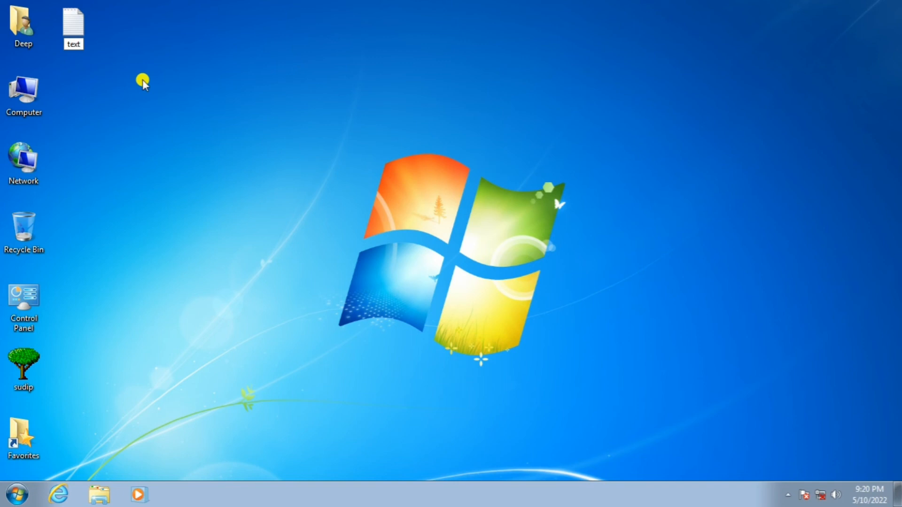
key(Return)
key(Return)
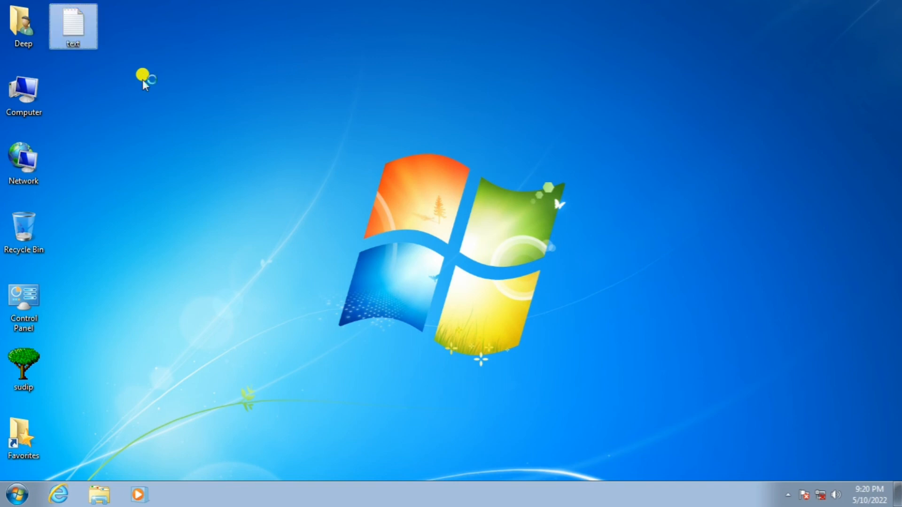
drag(245, 47, 409, 47)
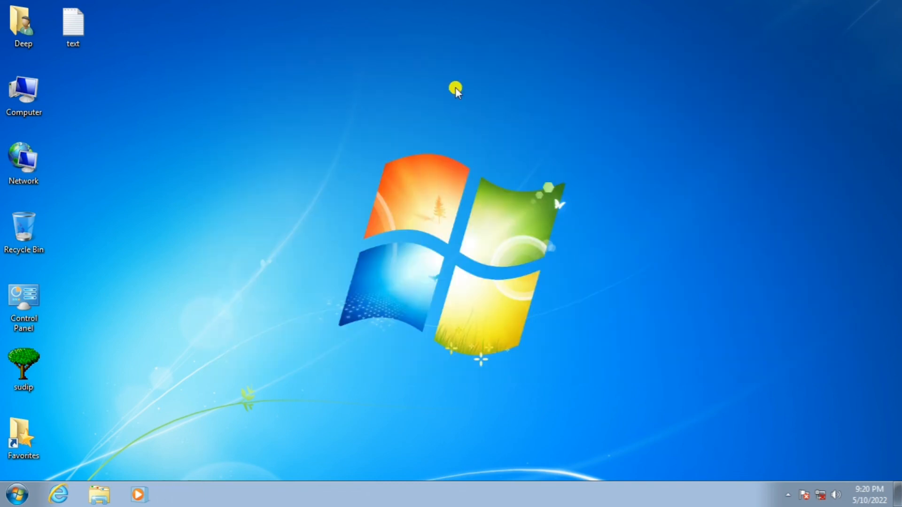
click(858, 45)
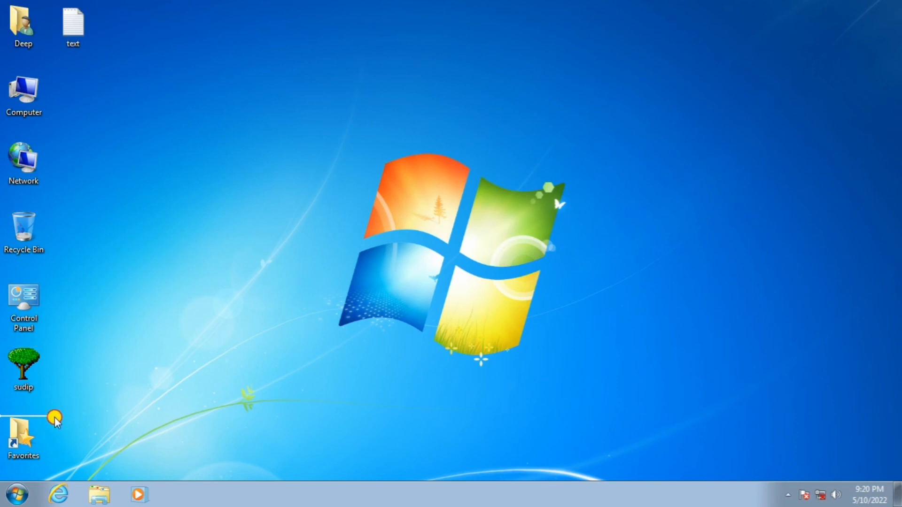
Move the new text document from the desktop into the folder with the green tree icon.
drag(21, 433, 34, 363)
Create a compressed (zipped) folder on the desktop with the default name, then open it to view its contents and close it.
right_click(239, 149)
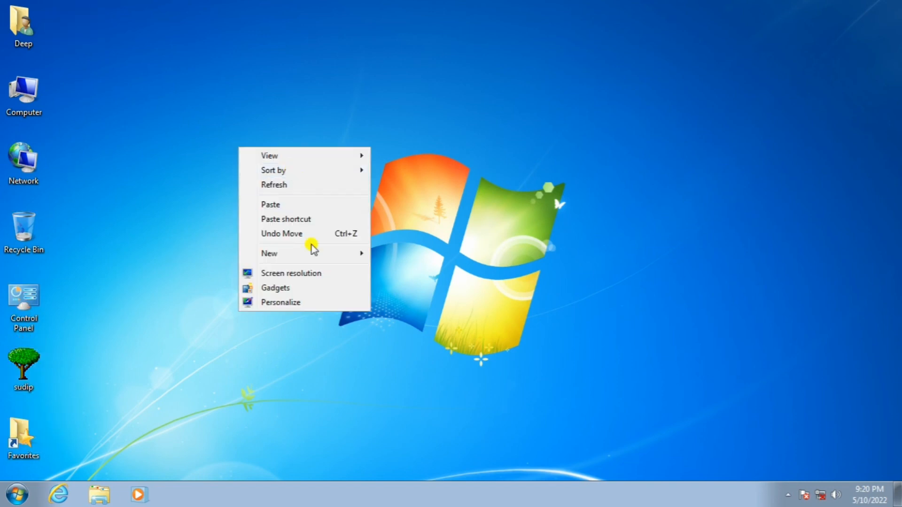
mouse_move(346, 258)
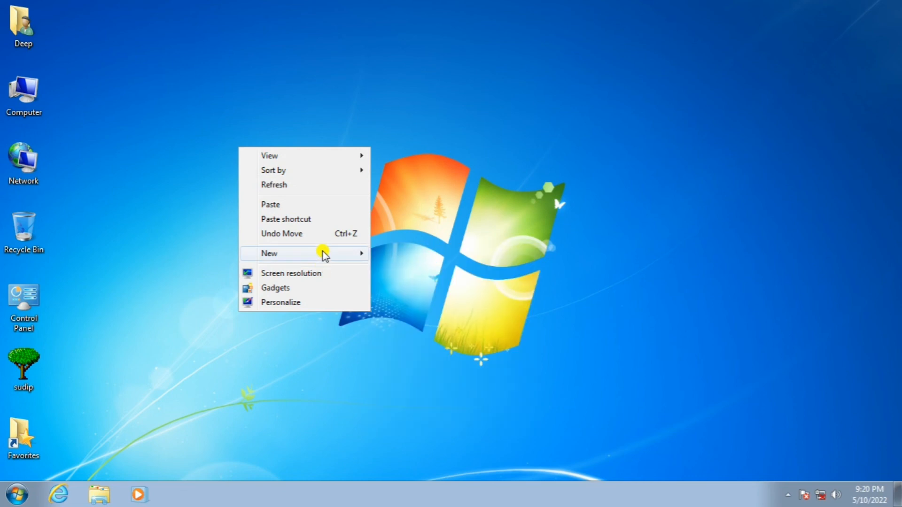
click(416, 404)
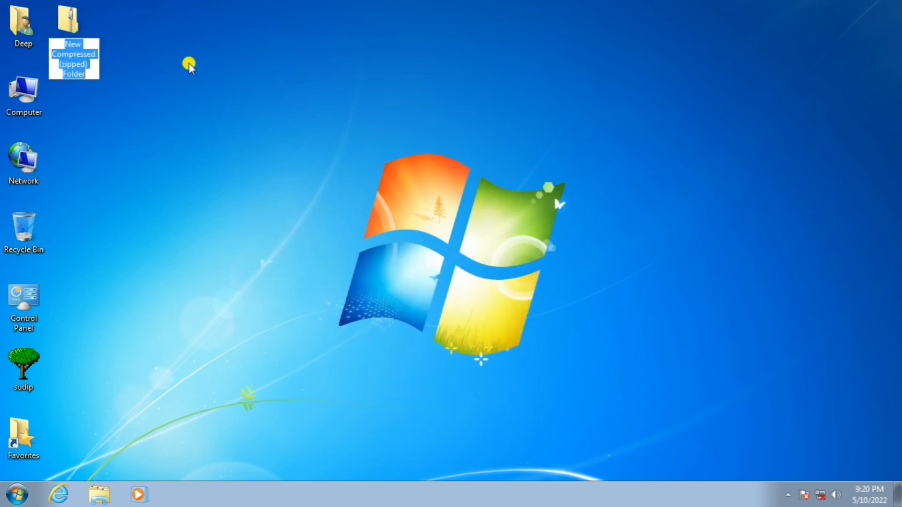
key(Return)
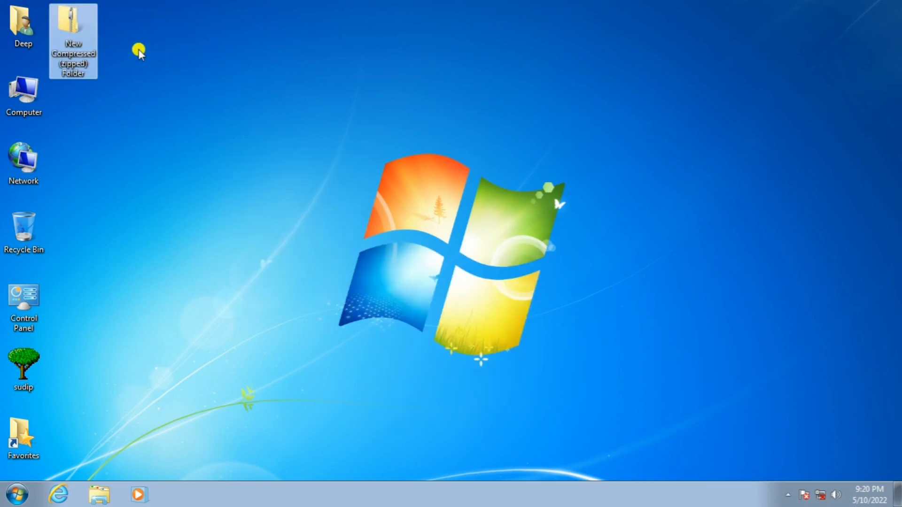
click(79, 58)
key(Return)
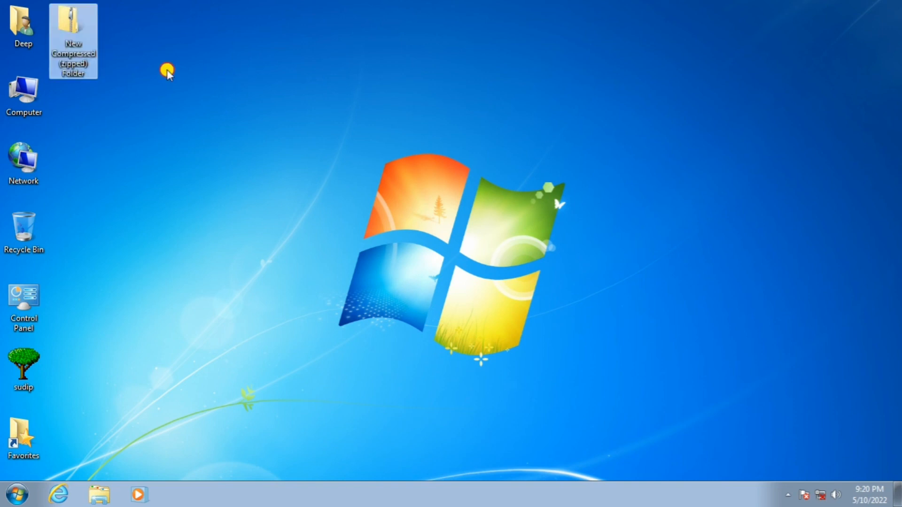
double_click(69, 43)
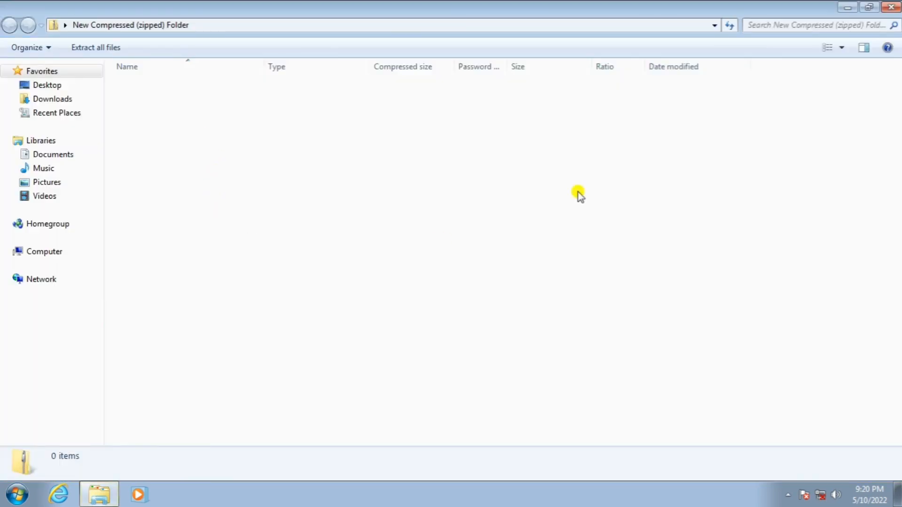
click(892, 7)
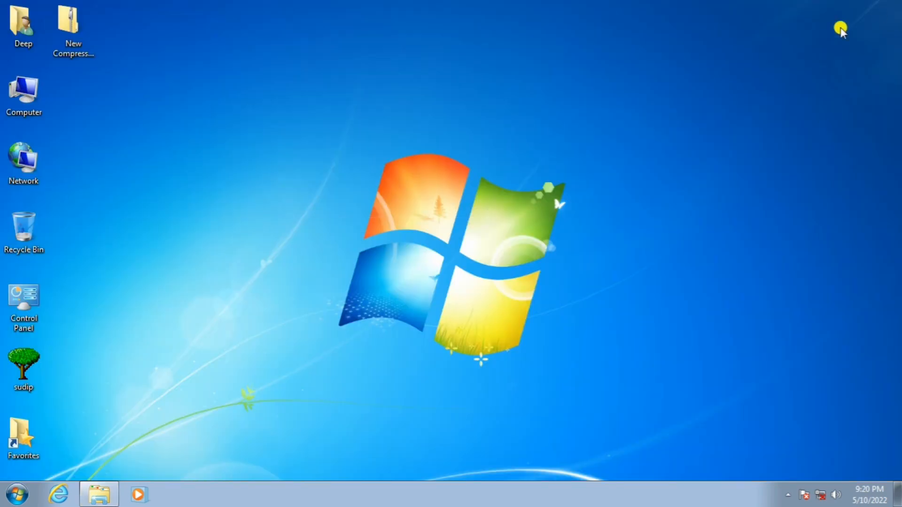
Delete the new compressed (zipped) folder from the desktop.
click(89, 35)
key(Delete)
key(Return)
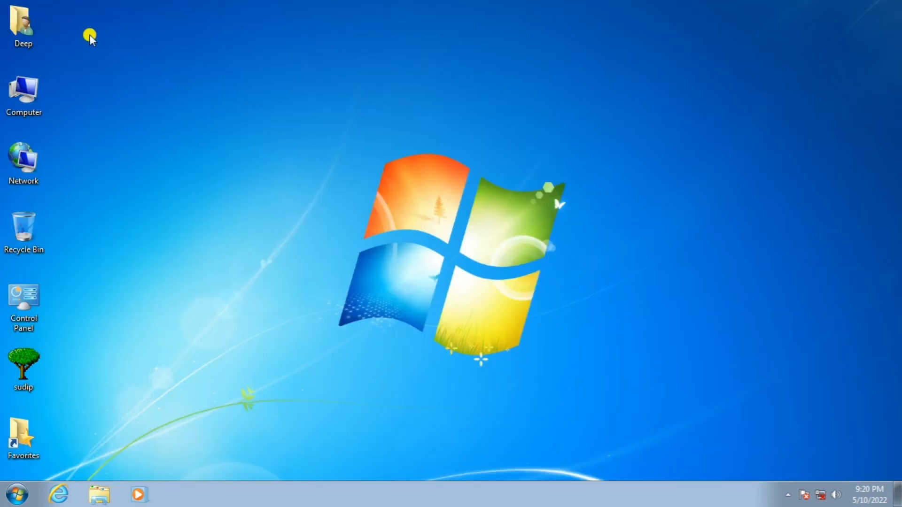